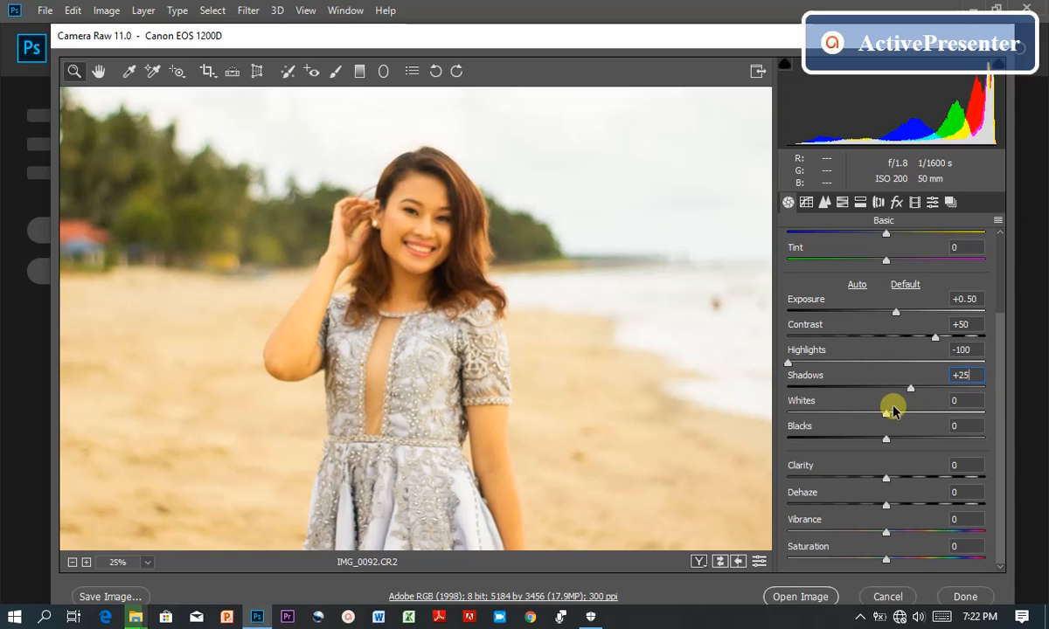
Set Whites to +35 and Clarity to +25 in the basic adjustments, with Dehaze and Saturation entered as 0.
key(Tab)
text(+35)
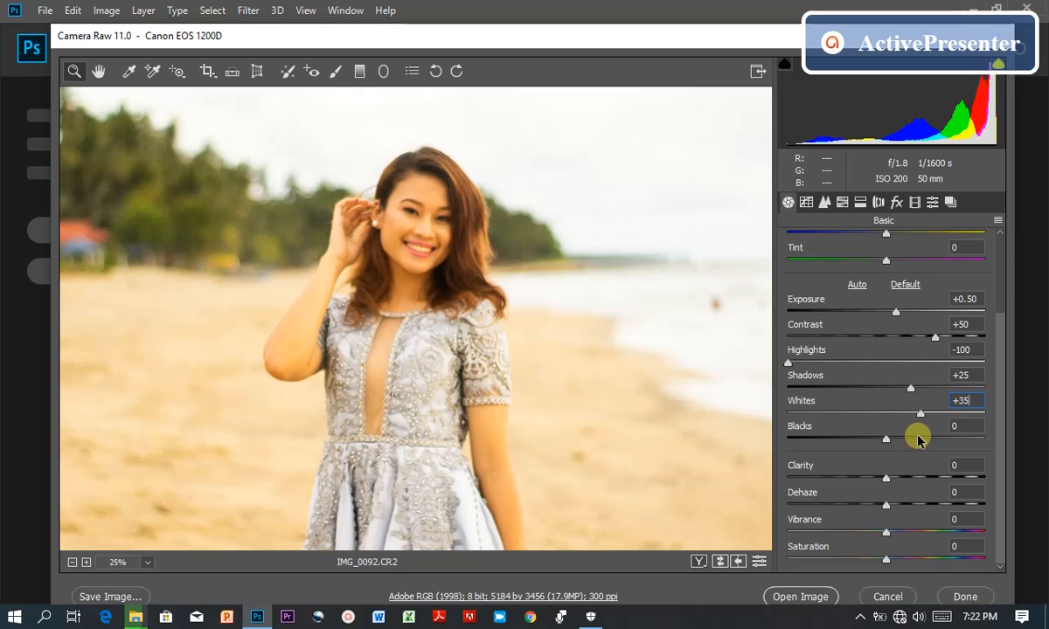
key(Tab)
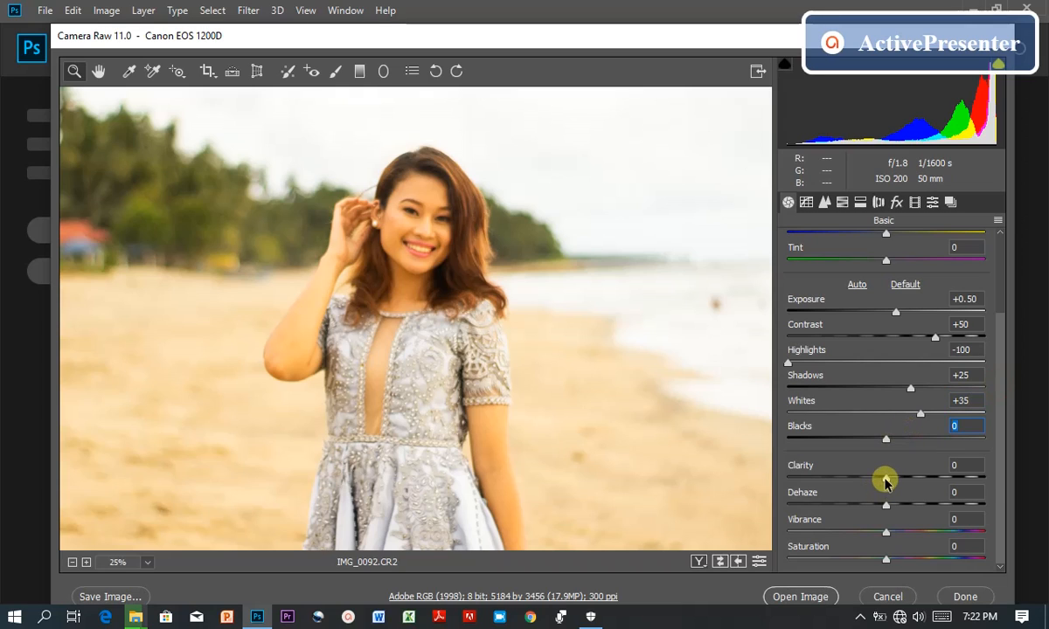
key(Tab)
text(+2)
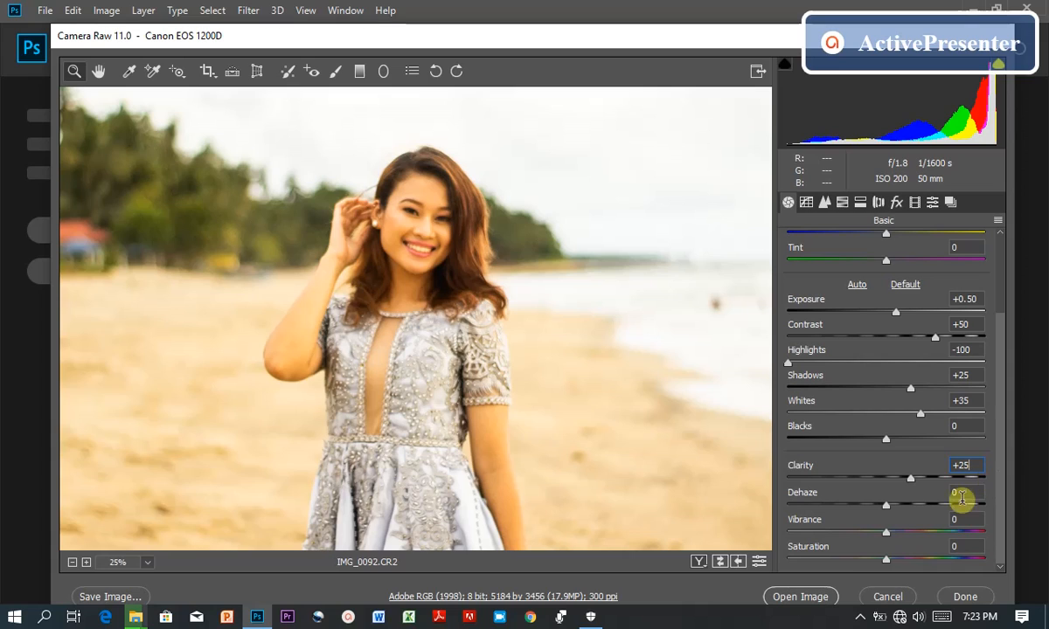
text(5)
key(Tab)
key(Tab)
key(Tab)
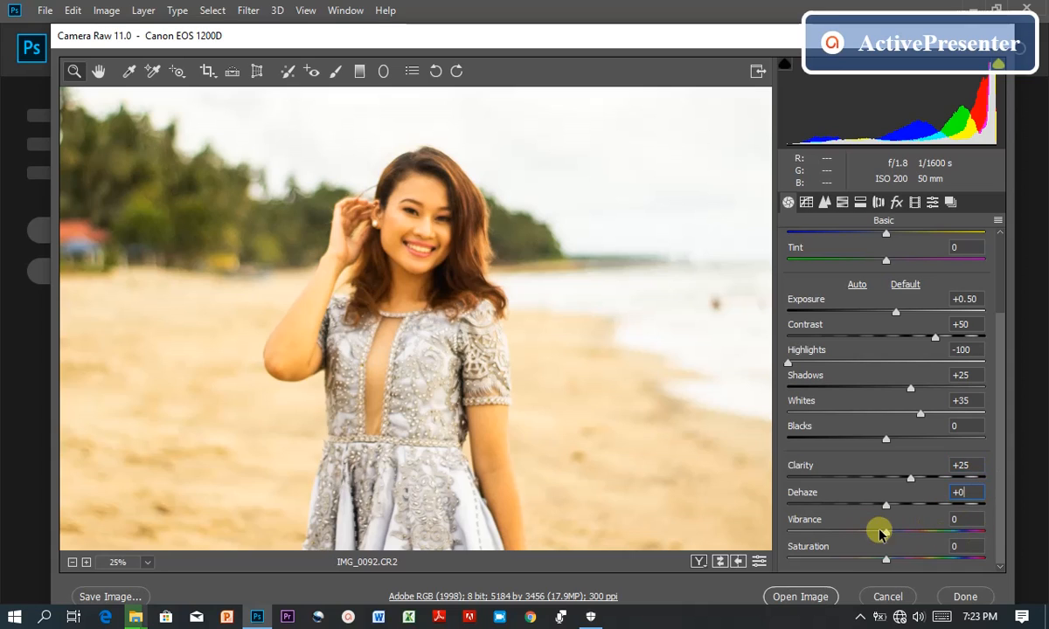
text(-0)
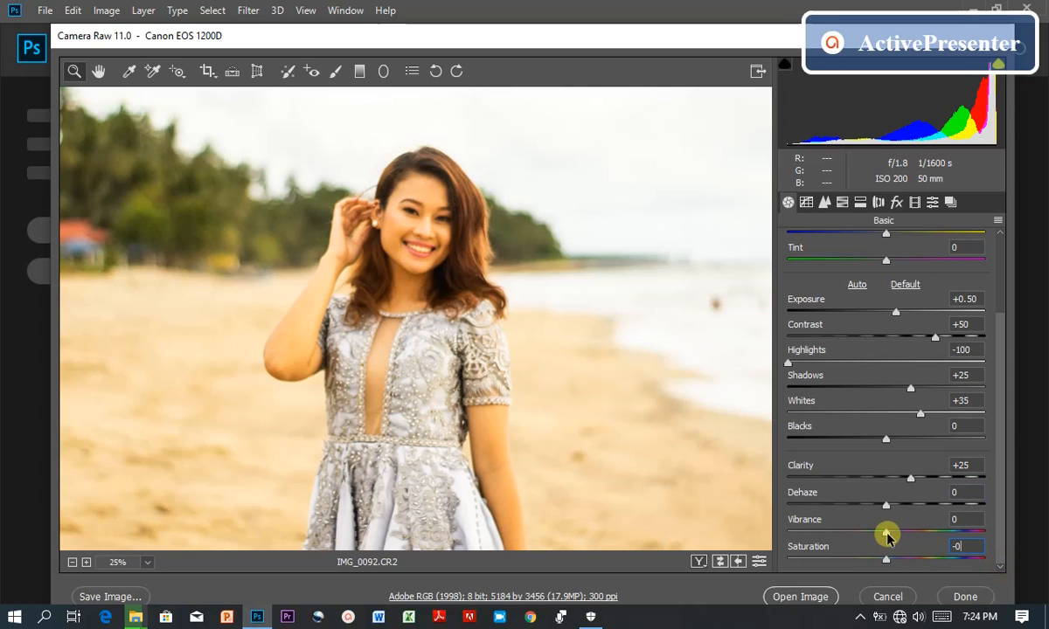
Shape the parametric tone curve with Highlights at -25, Darks at +50 and Shadows at -100.
click(804, 202)
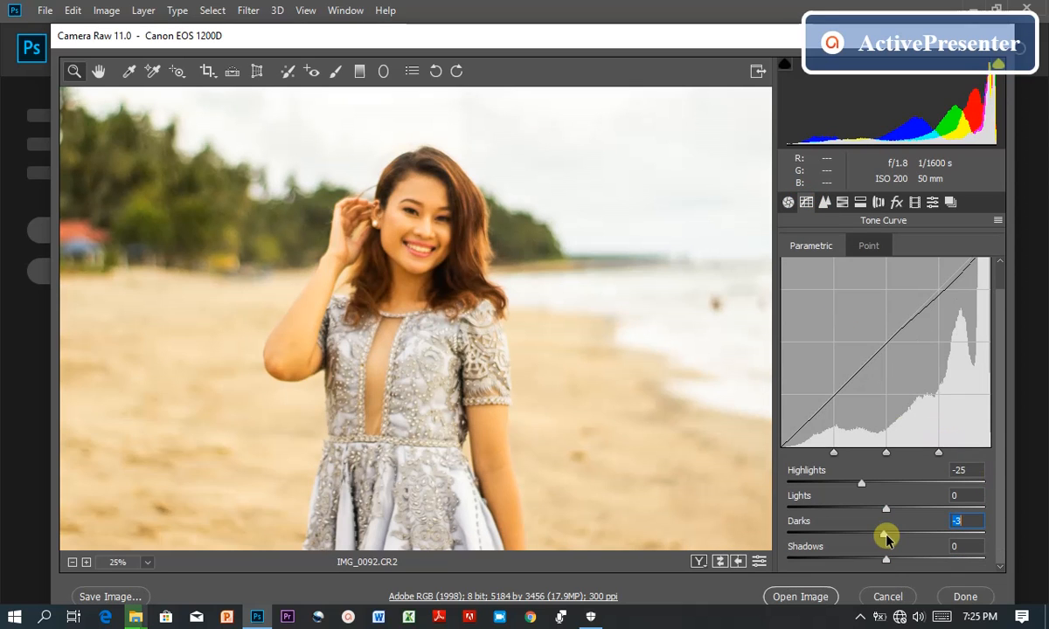
drag(885, 534, 845, 540)
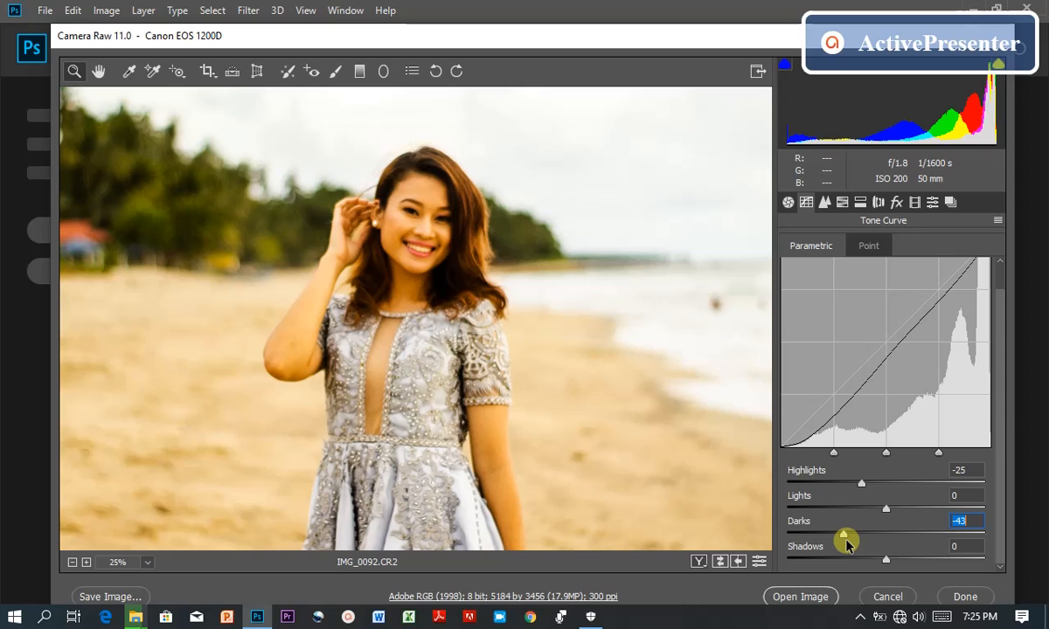
drag(845, 541, 940, 548)
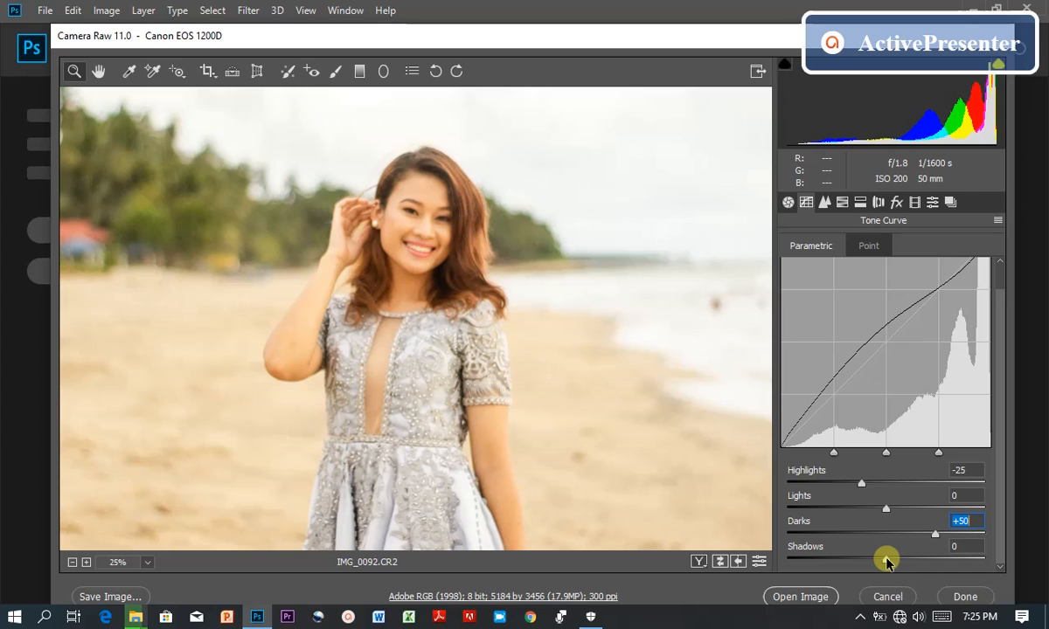
drag(885, 559, 776, 566)
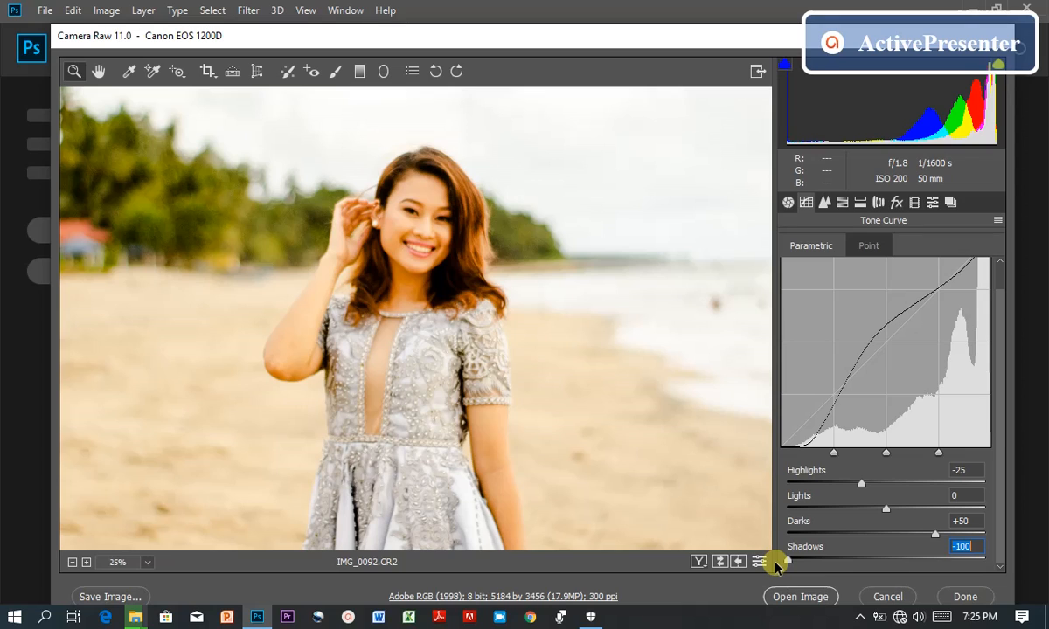
scroll(1000, 516, up, 1)
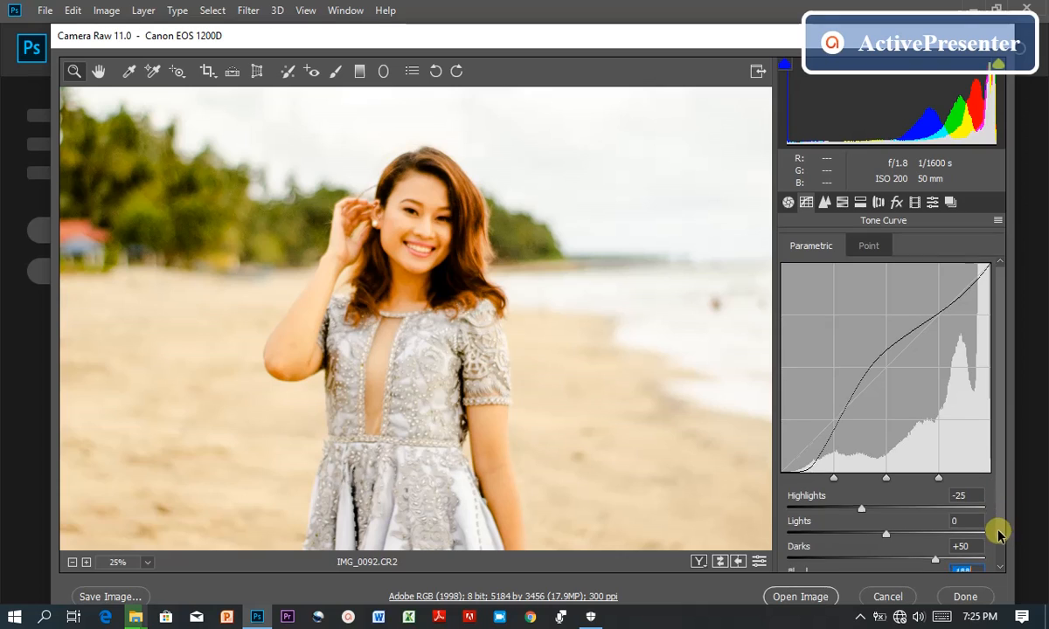
scroll(1000, 537, down, 1)
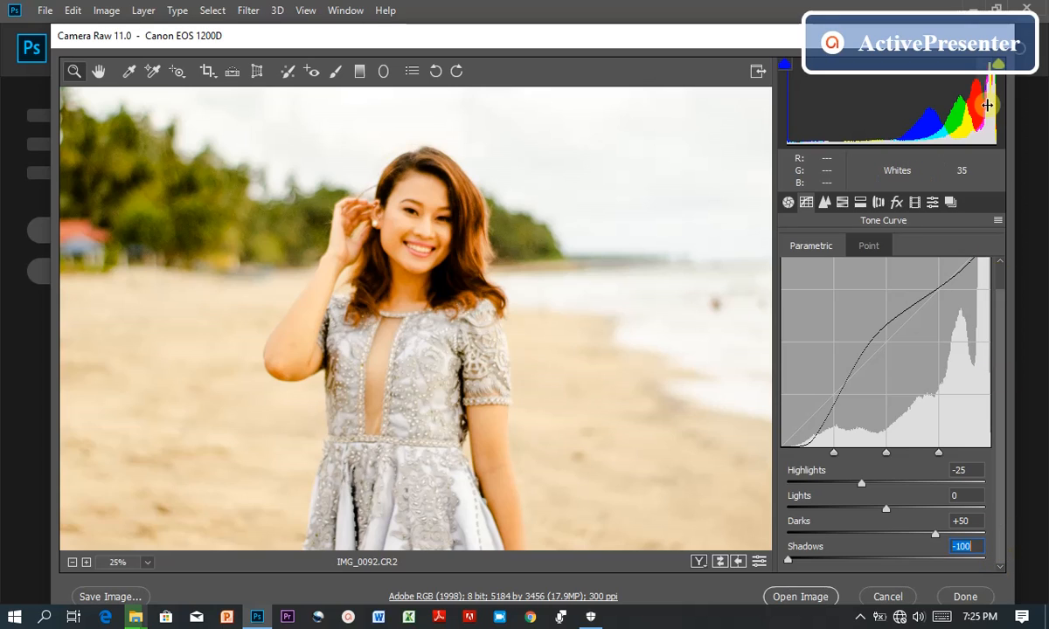
In the HSL adjustments, set the hue of the Greens to +25 and their saturation to -100.
click(842, 206)
click(981, 371)
text(+25)
key(Tab)
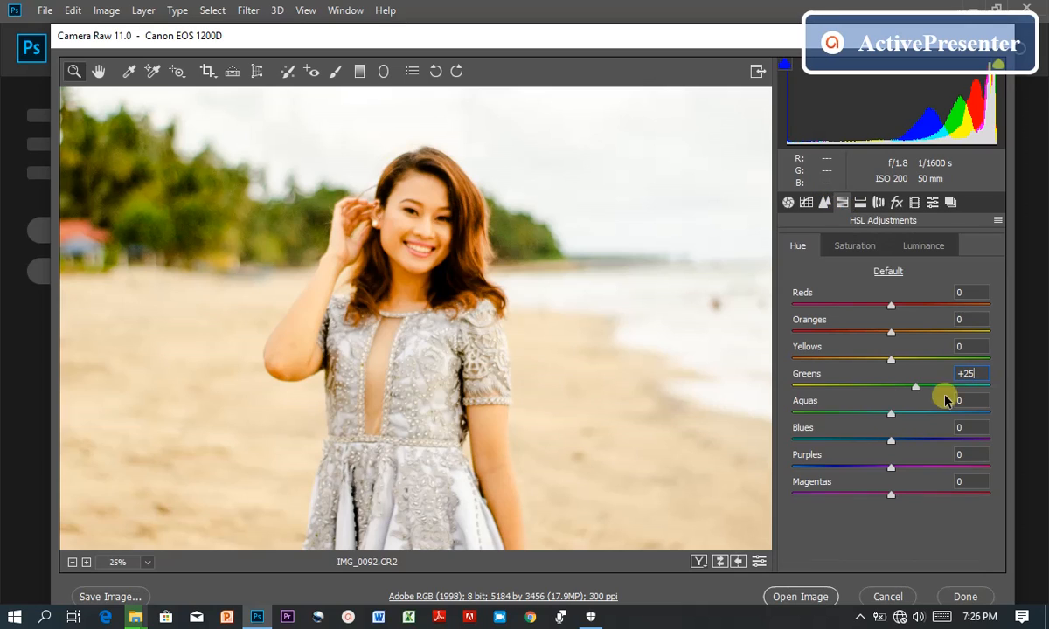
click(855, 247)
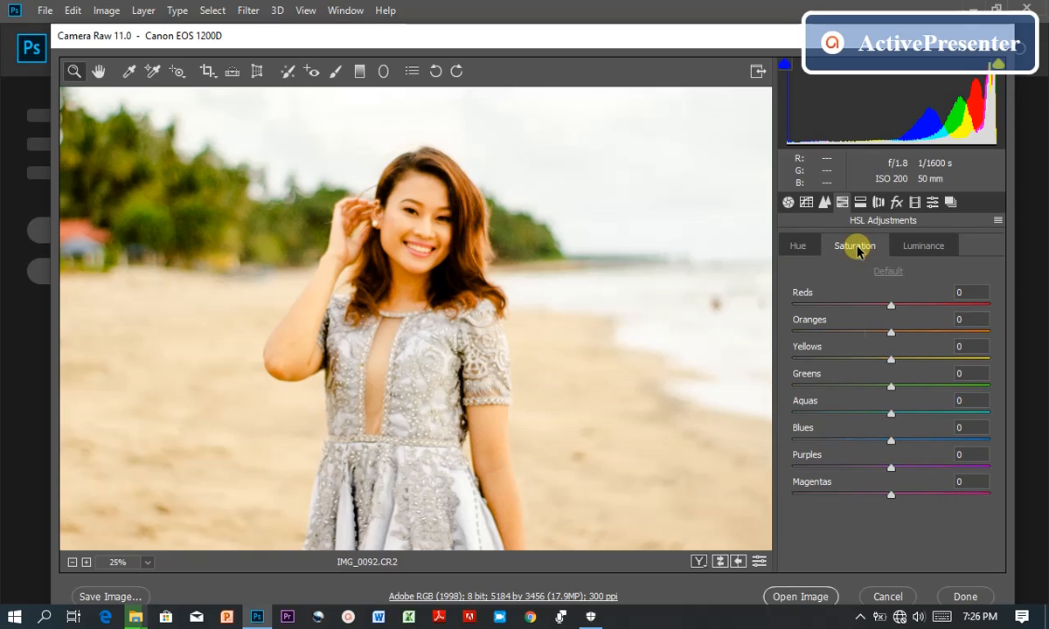
drag(890, 386, 770, 385)
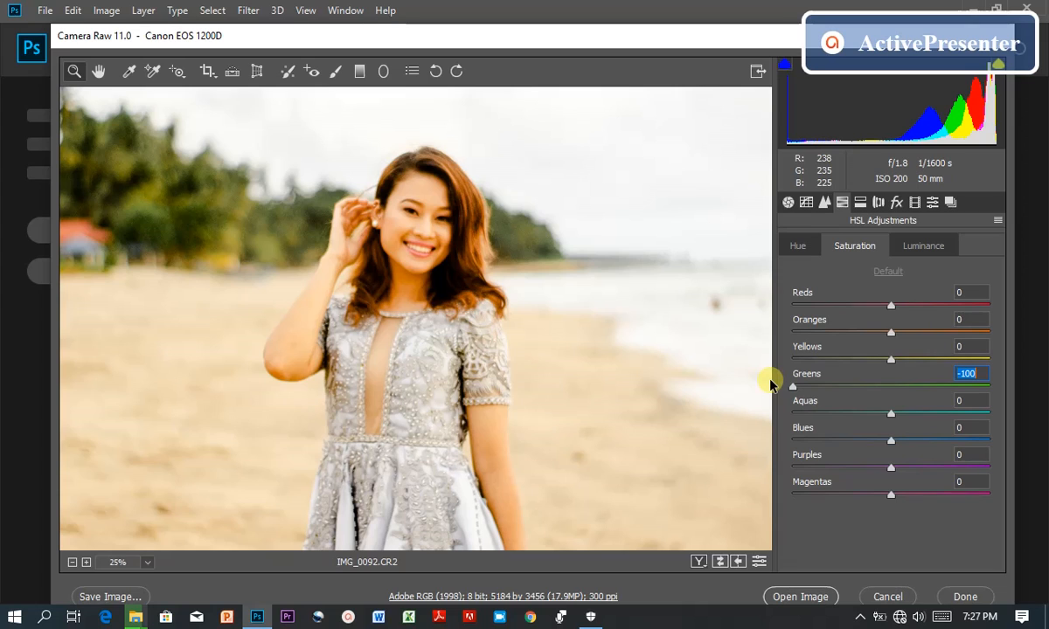
Set the luminance of the Greens to +100 in the HSL adjustments.
click(922, 245)
text(-59)
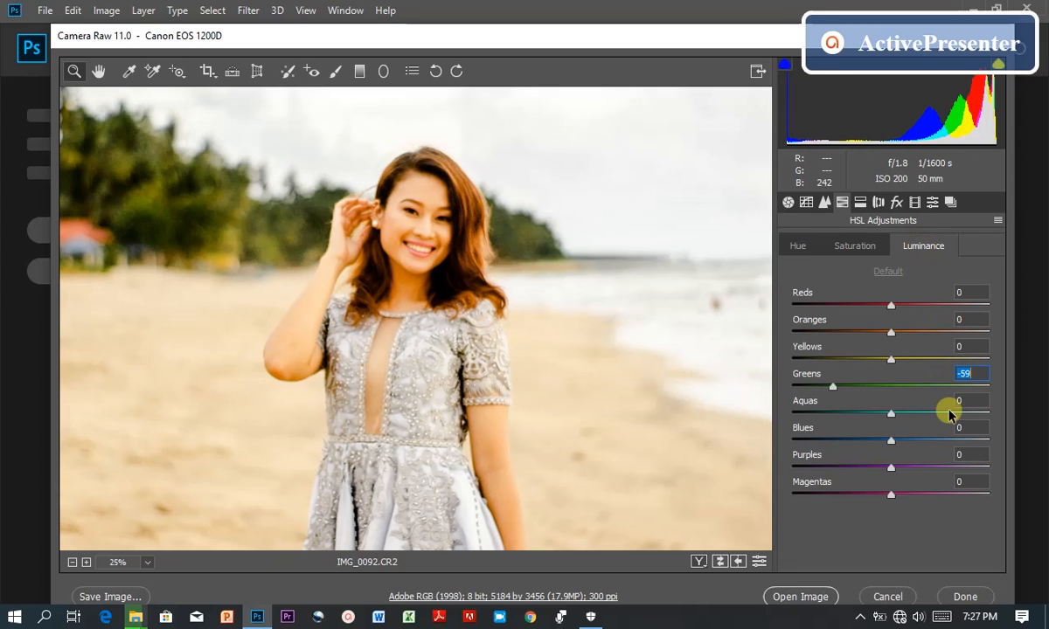
text(59)
key(Return)
text(100)
key(Return)
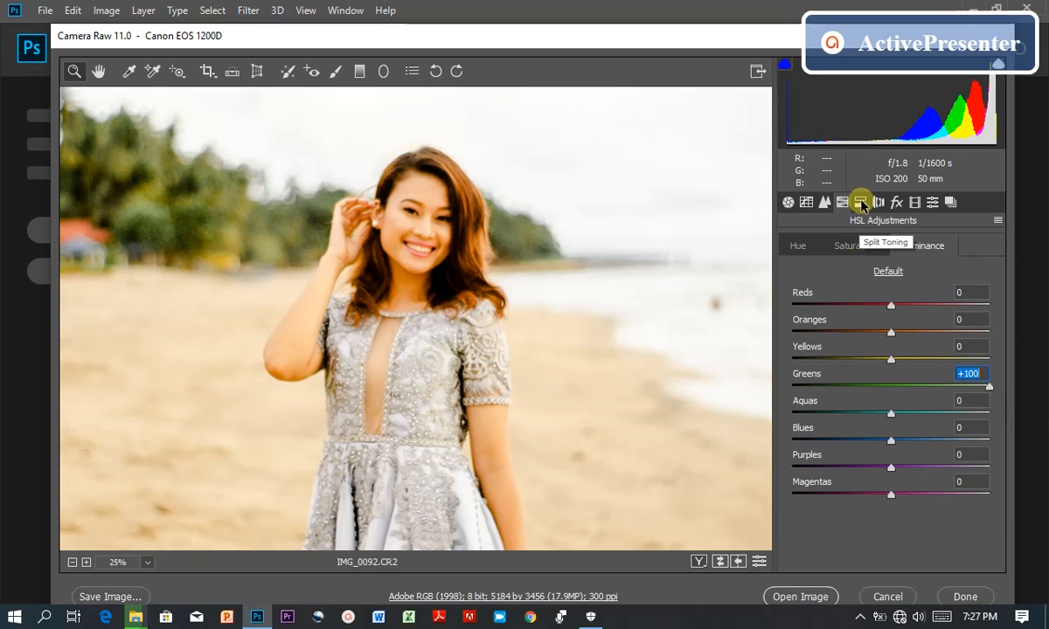
Set the sharpening Amount to 75 in the photo's detail settings.
click(896, 203)
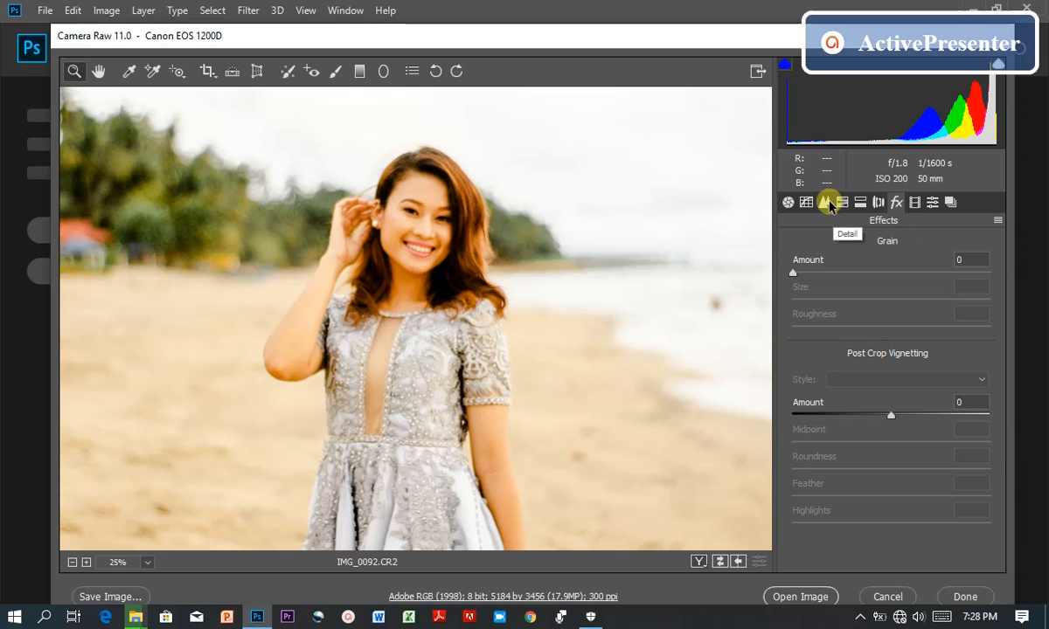
click(825, 203)
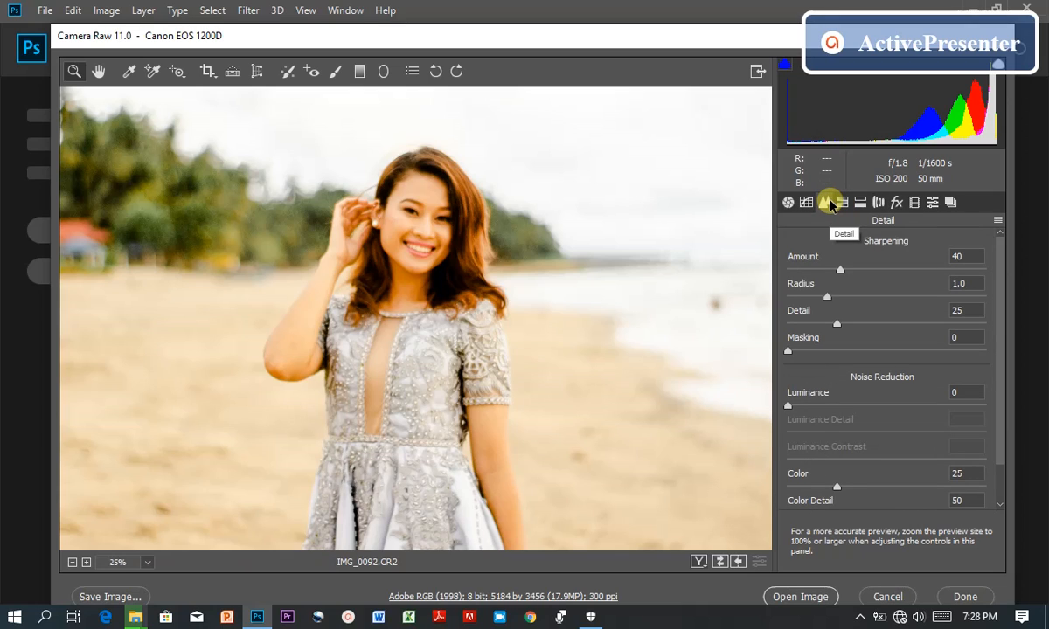
double_click(976, 256)
key(BackSpace)
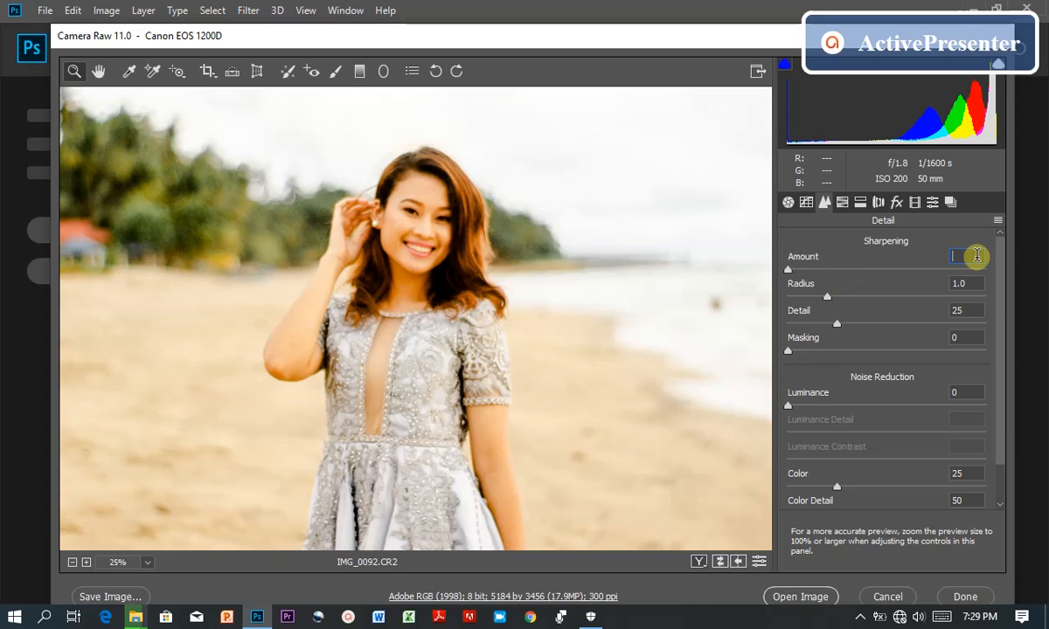
text(75)
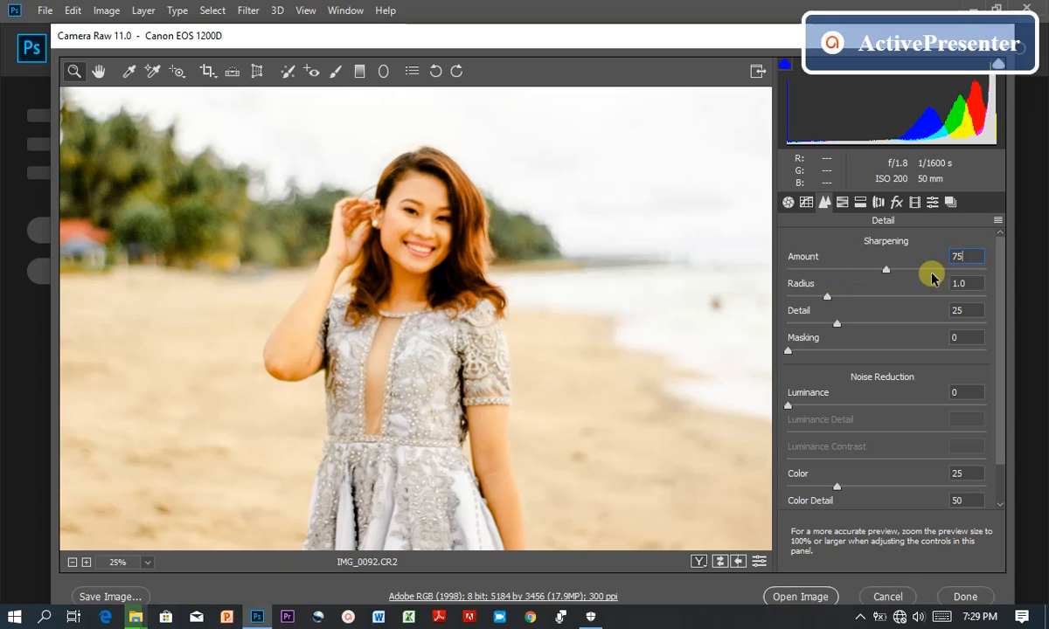
click(838, 326)
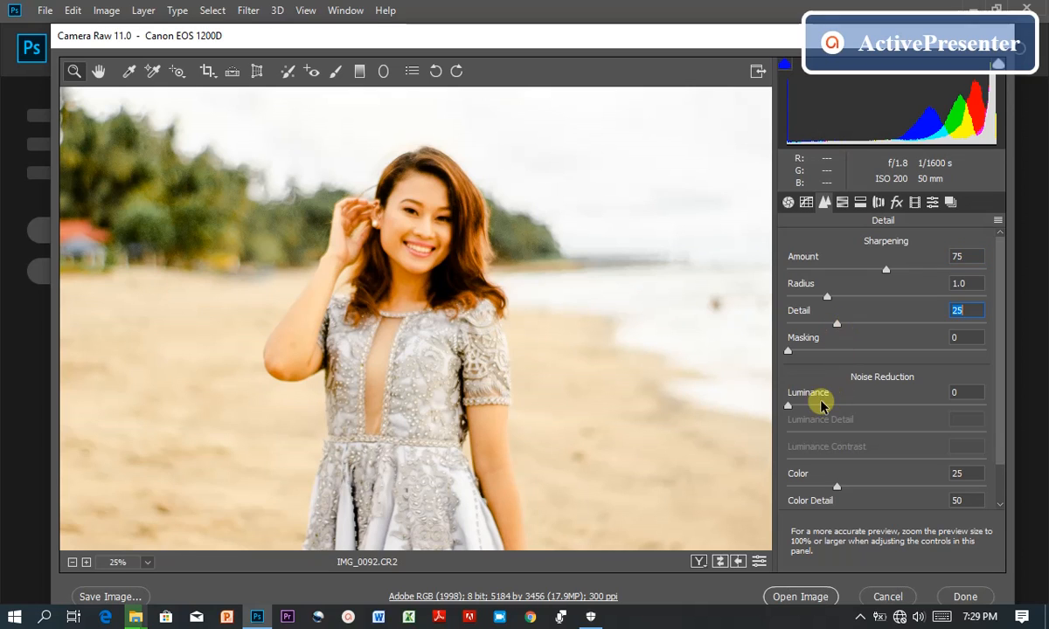
Set the noise reduction Luminance to 25 in the detail settings.
drag(787, 406, 792, 405)
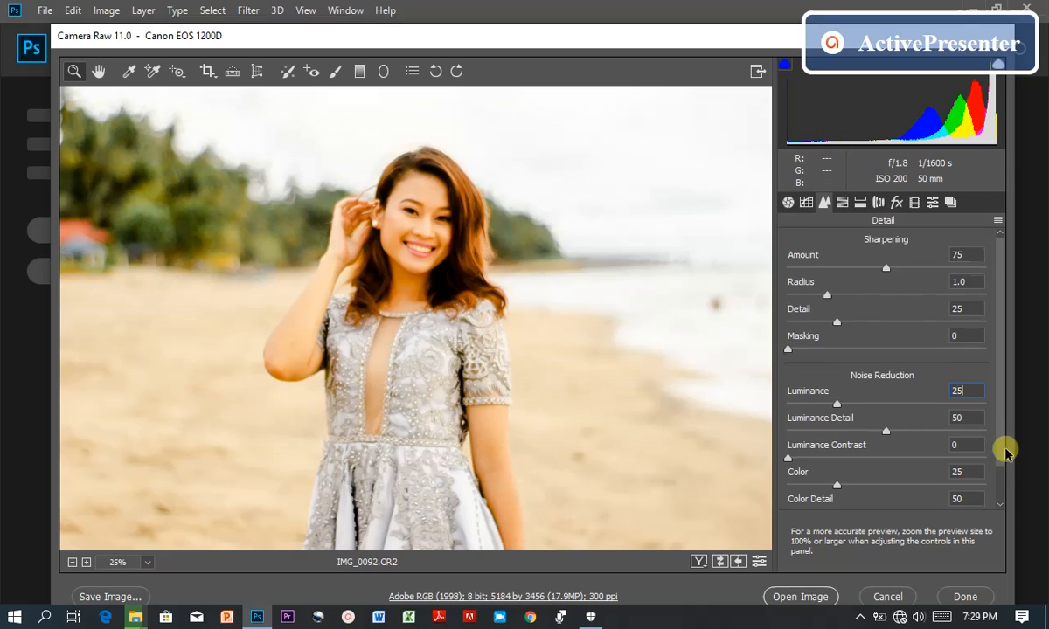
drag(1007, 445, 1008, 504)
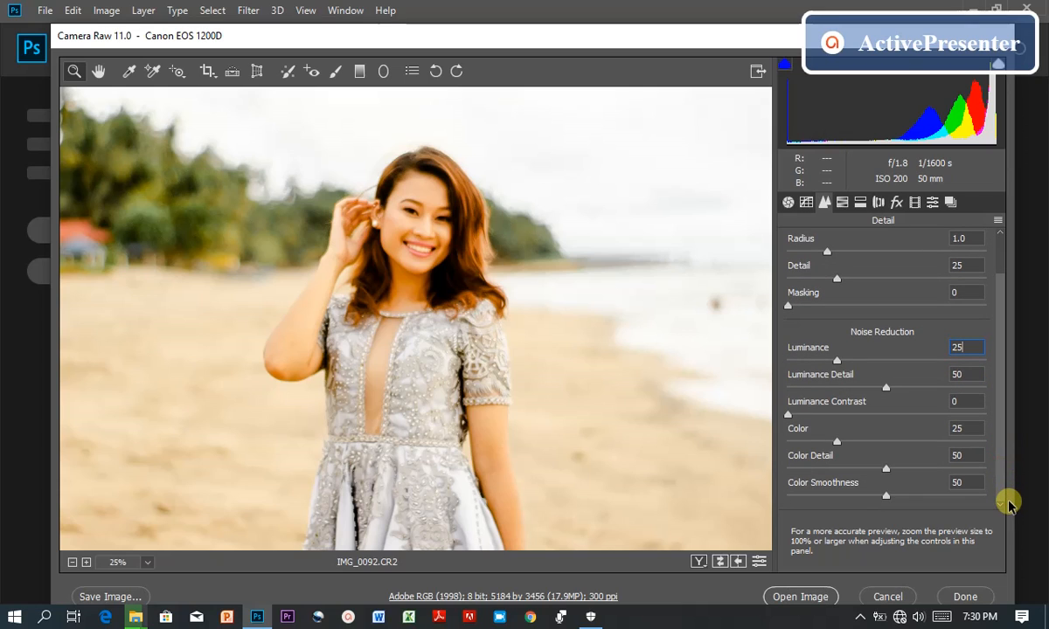
drag(1008, 504, 1002, 435)
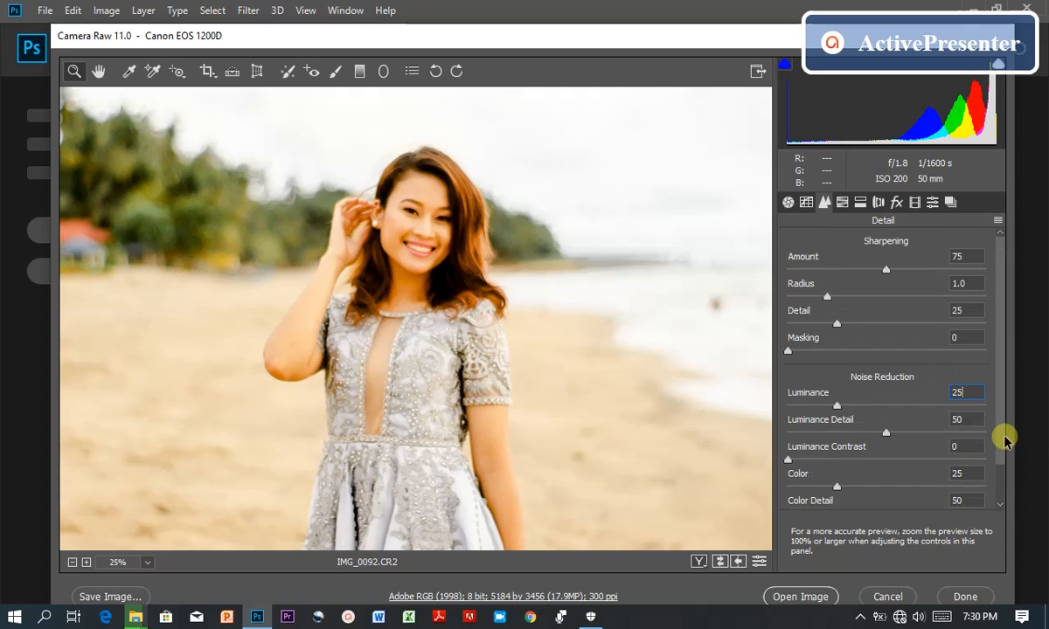
Return to the basic adjustments and examine the woman's face up close at 50% and 66% magnification.
key(ctrl+alt+1)
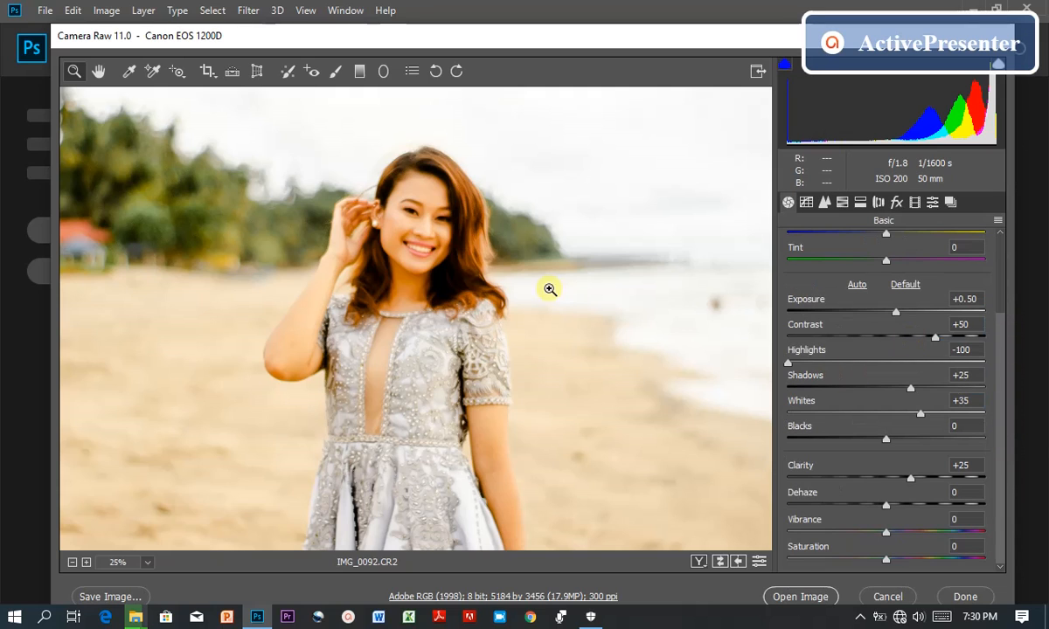
right_click(417, 236)
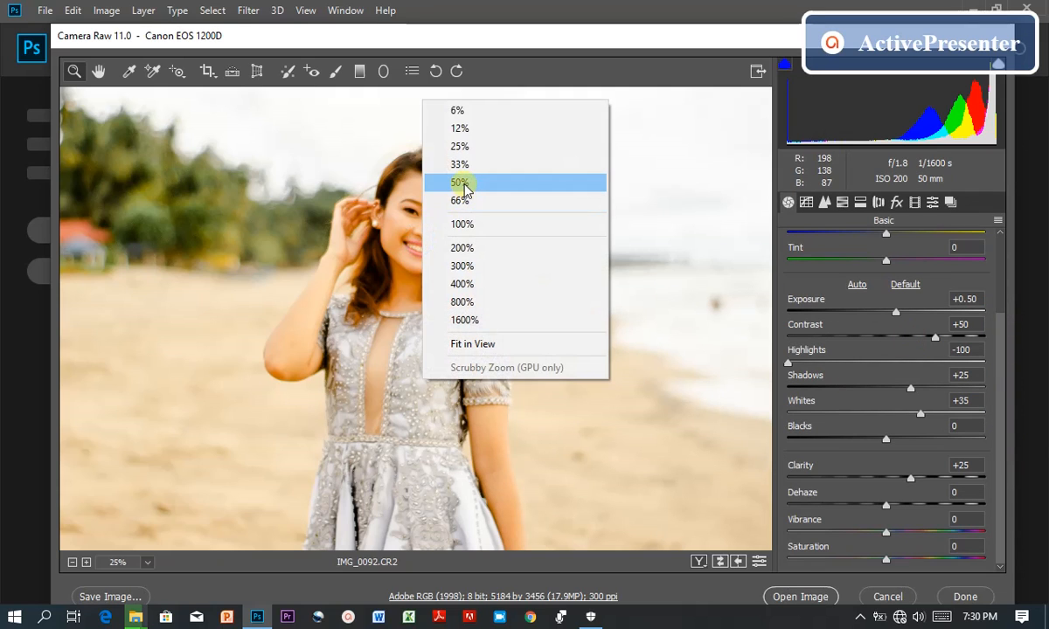
click(463, 187)
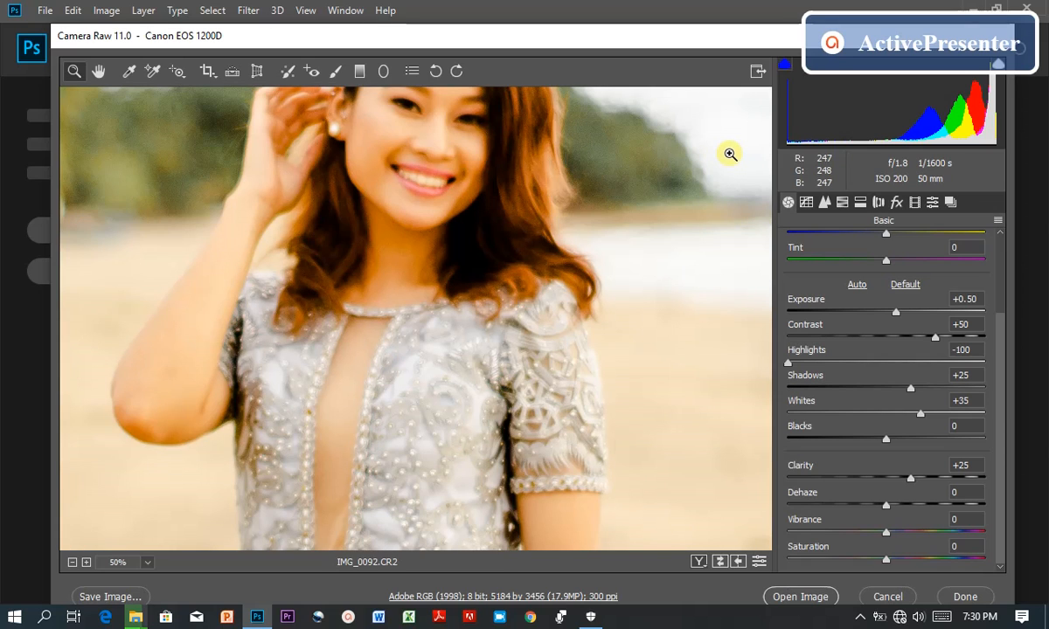
right_click(455, 122)
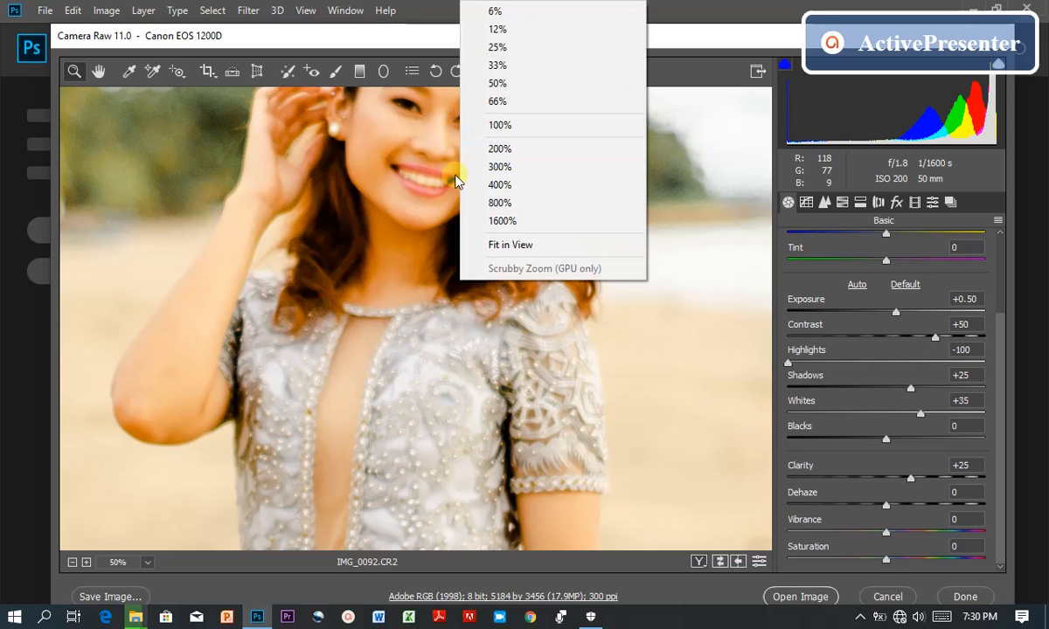
click(98, 71)
drag(446, 133, 409, 251)
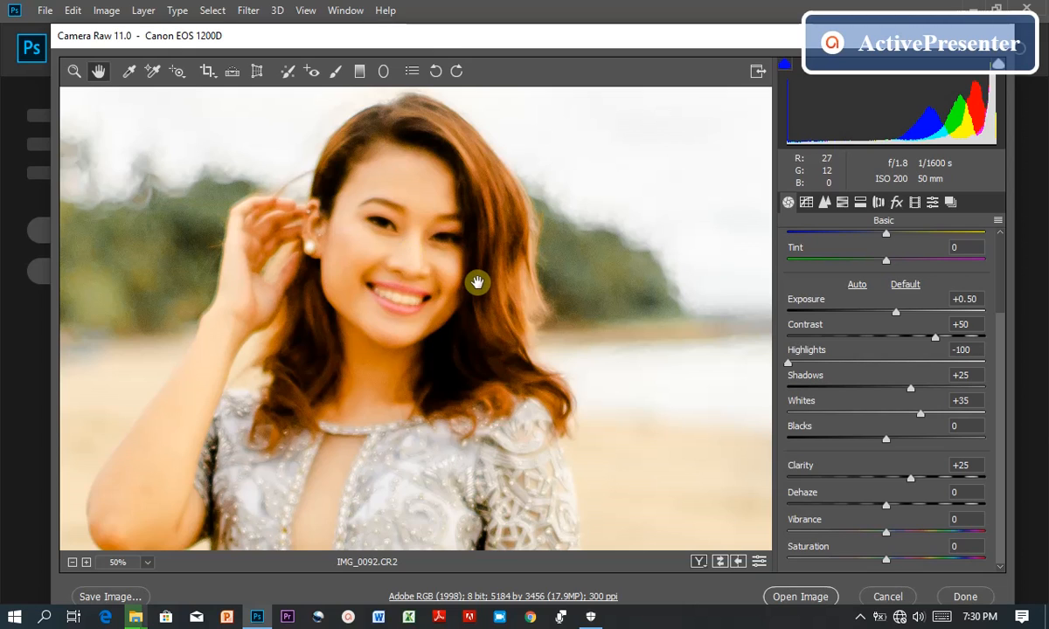
right_click(404, 234)
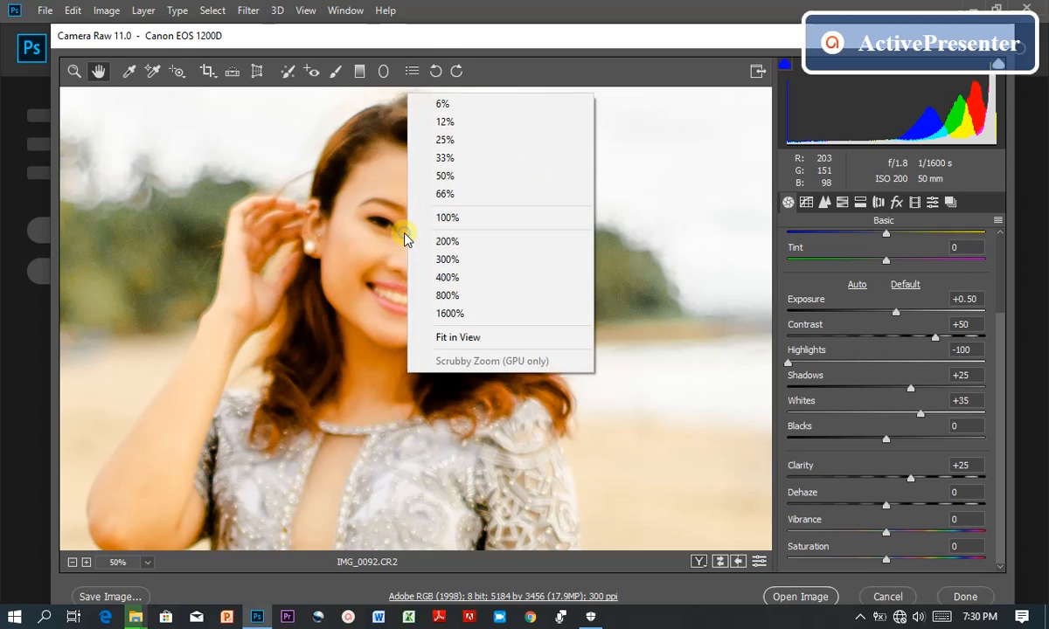
click(448, 194)
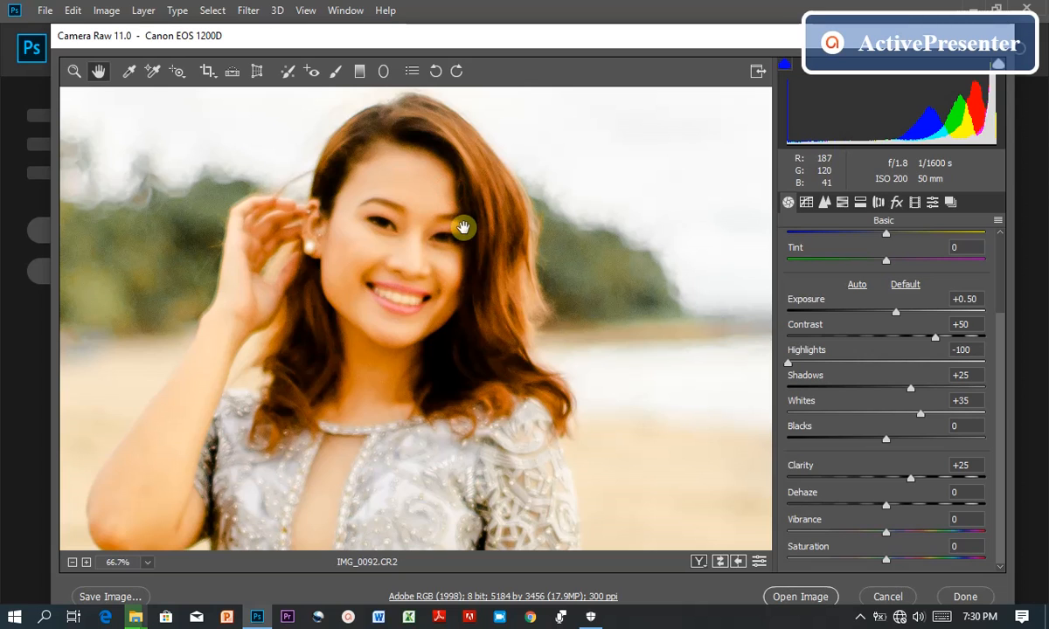
scroll(407, 243, up, 2)
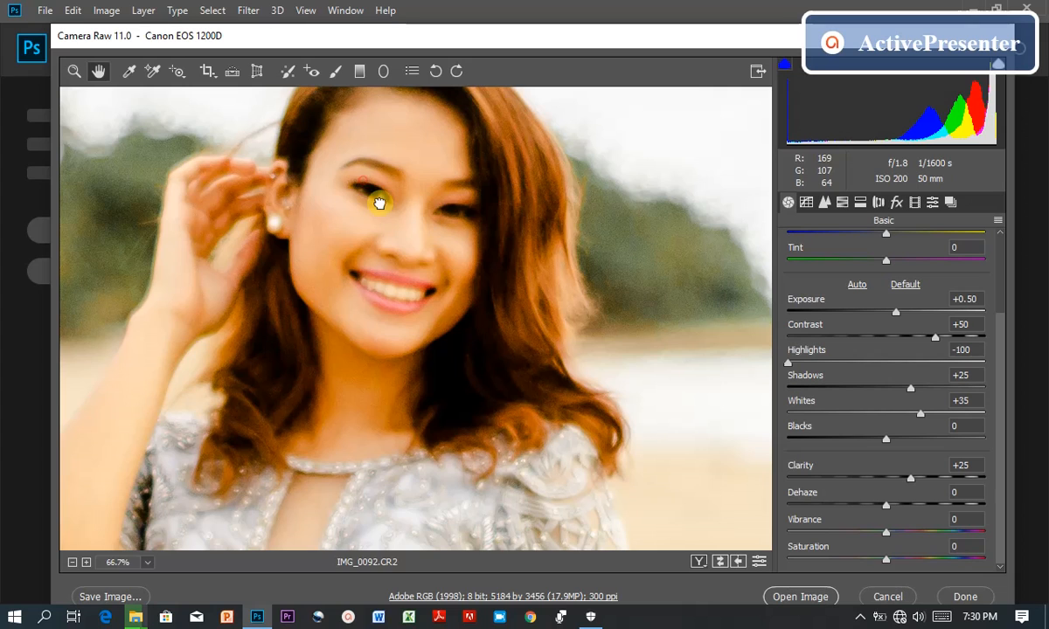
scroll(394, 241, up, 1)
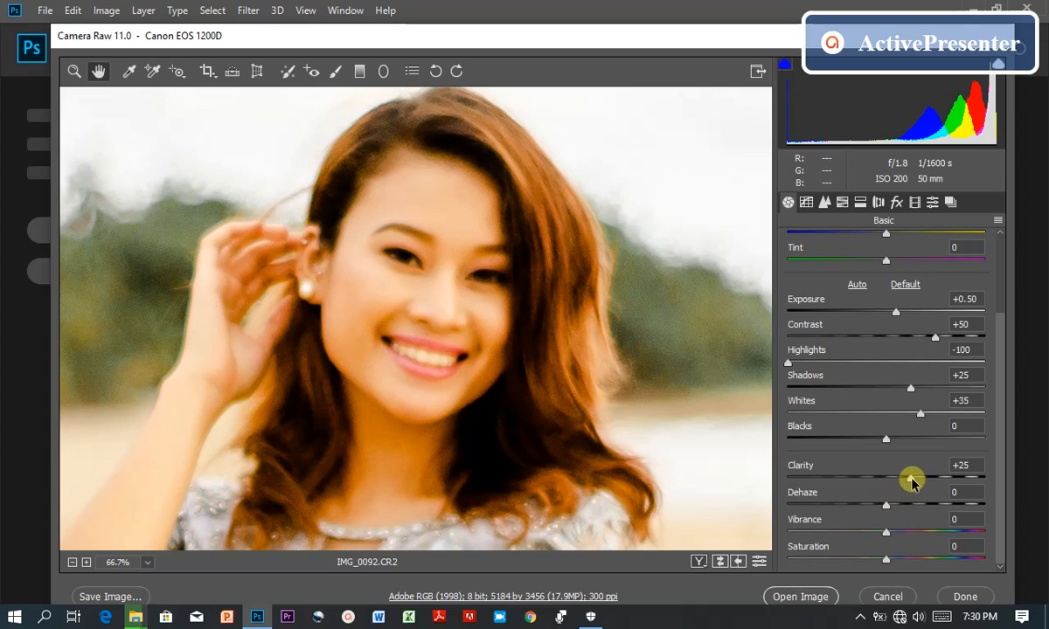
Set the photo's Clarity to +30 in the basic adjustments.
mouse_move(910, 479)
mouse_down()
mouse_move(986, 493)
mouse_move(913, 494)
mouse_up()
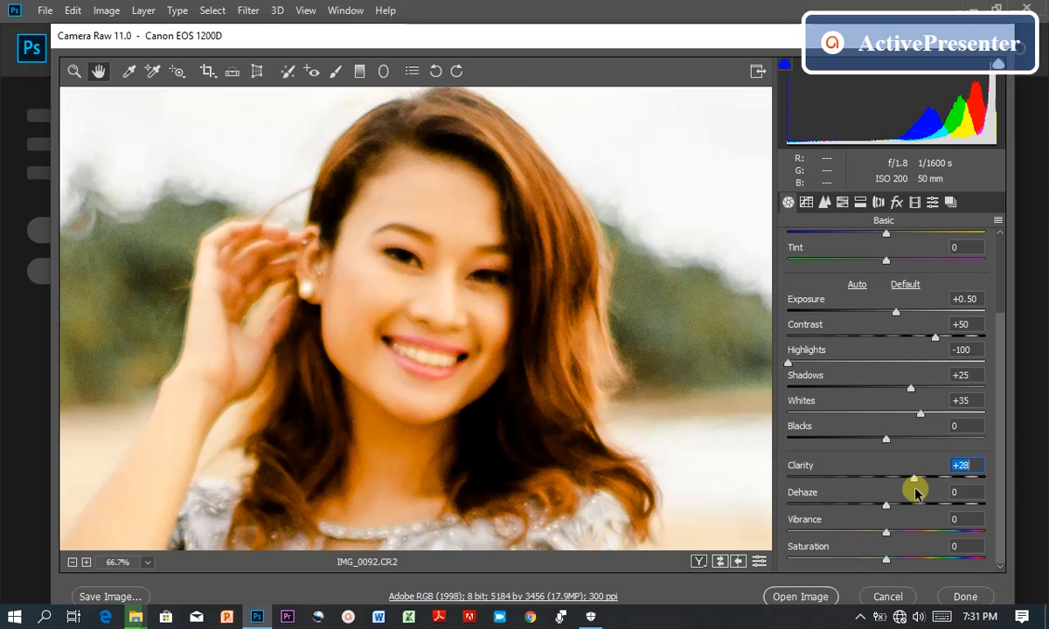
click(974, 467)
key(BackSpace)
key(BackSpace)
text(3)
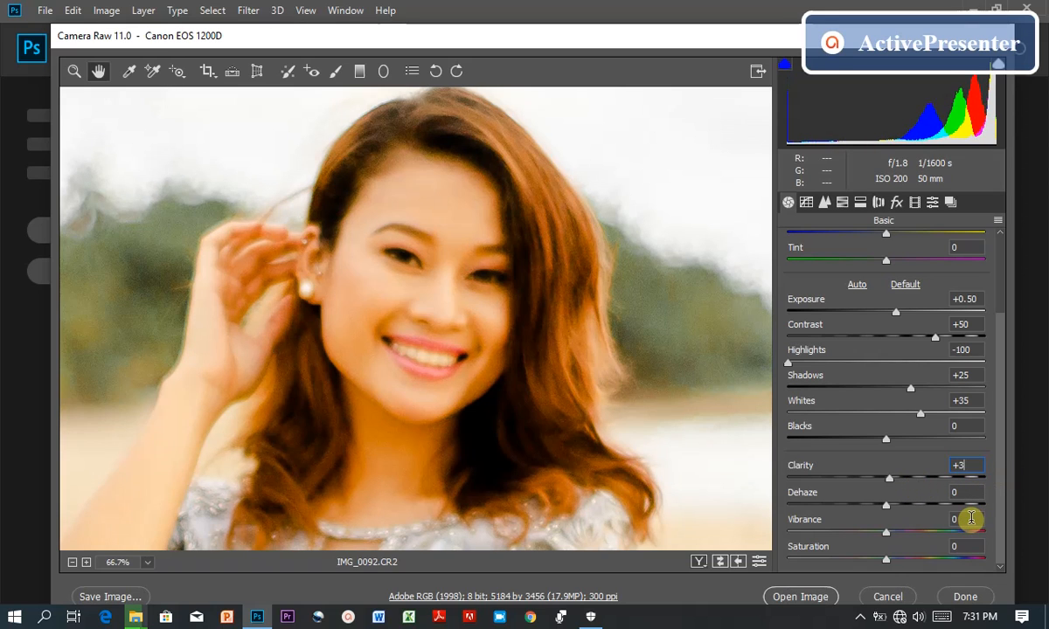
text(0)
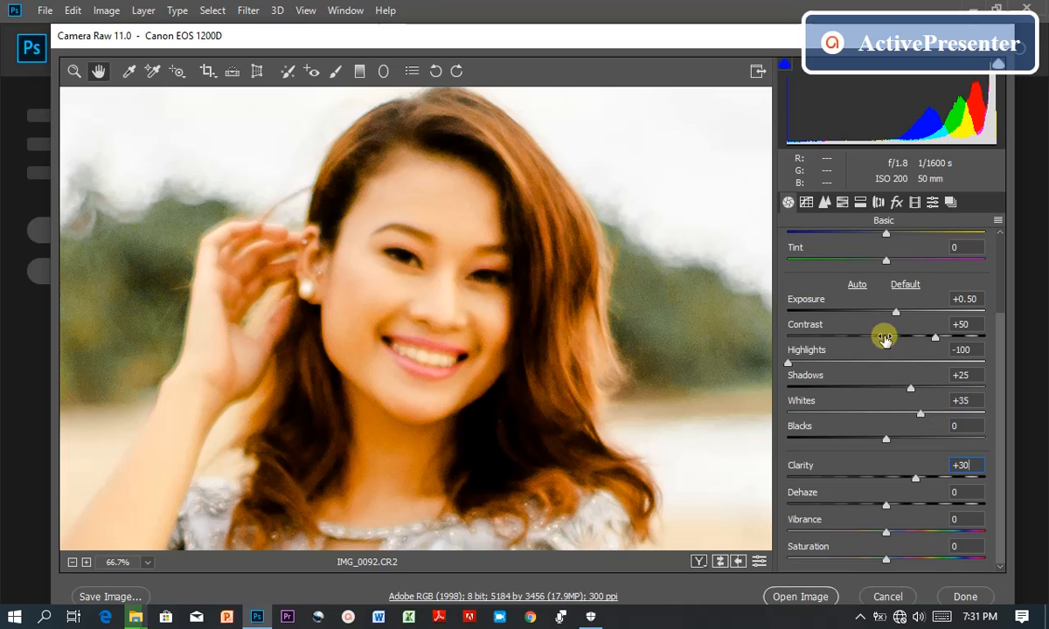
Set the noise reduction Luminance to 35 in the photo's detail settings.
click(824, 202)
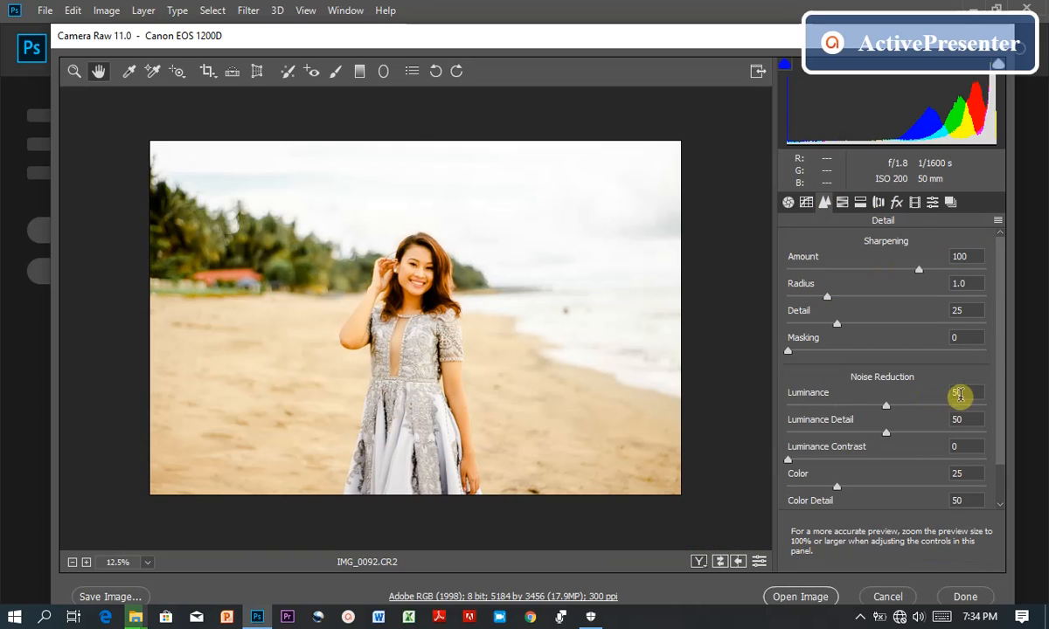
click(887, 409)
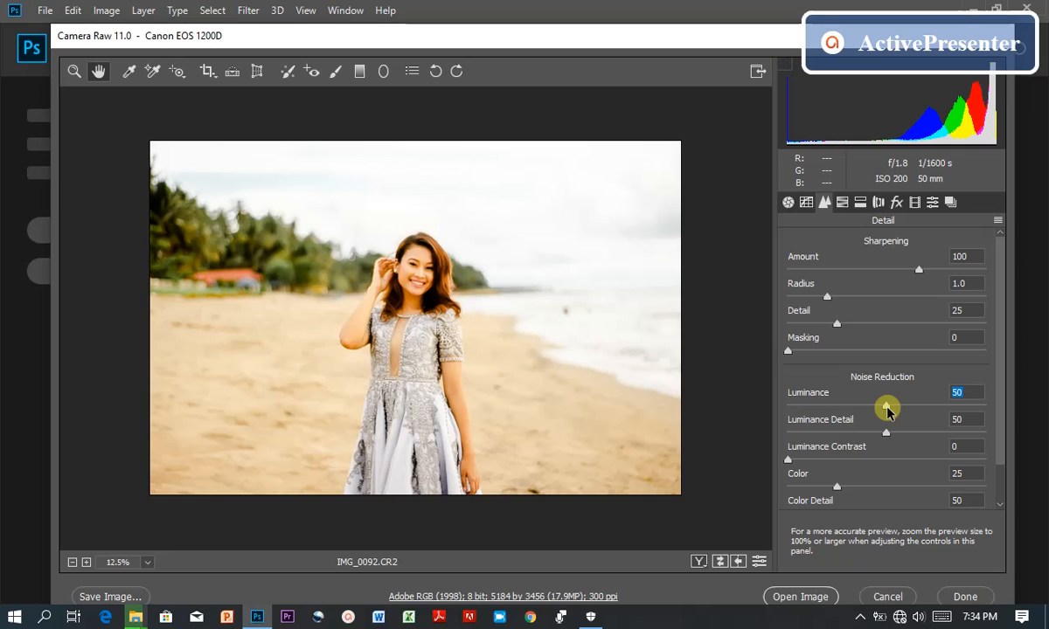
drag(886, 409, 867, 410)
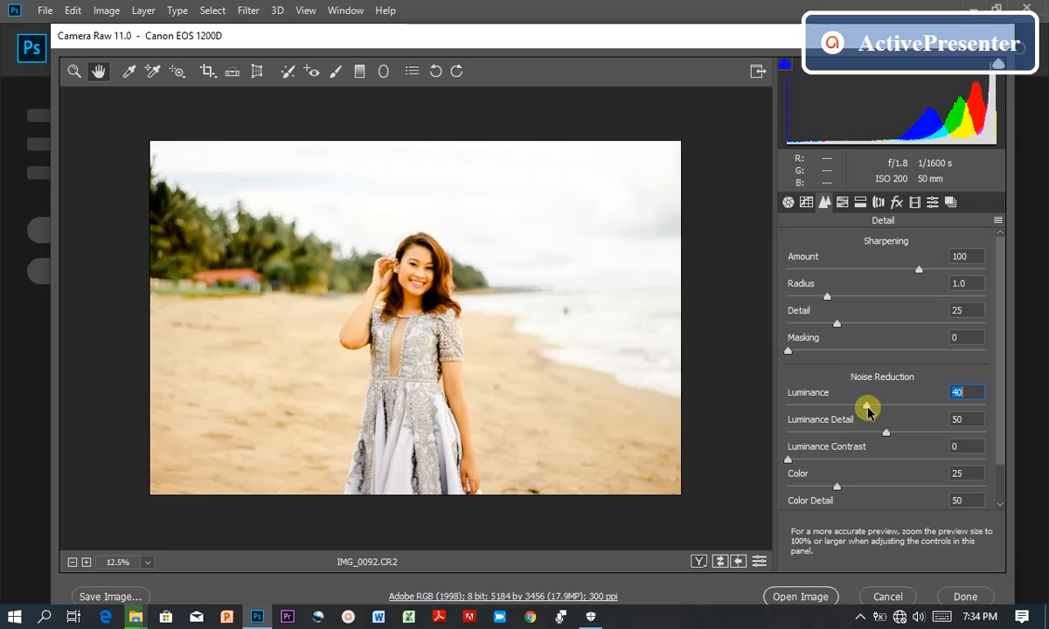
click(552, 332)
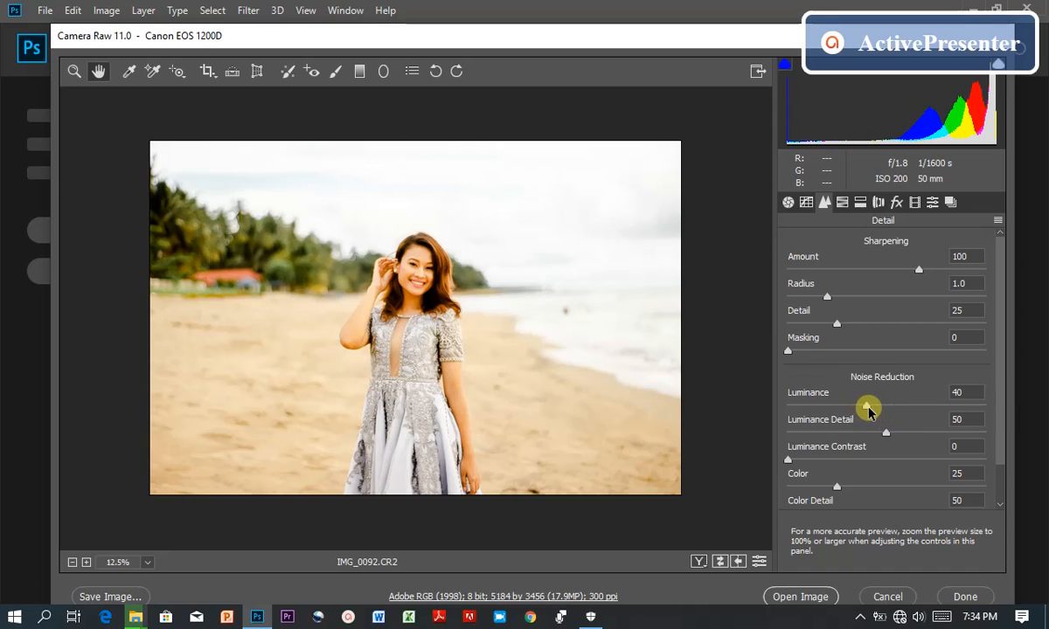
drag(866, 407, 857, 409)
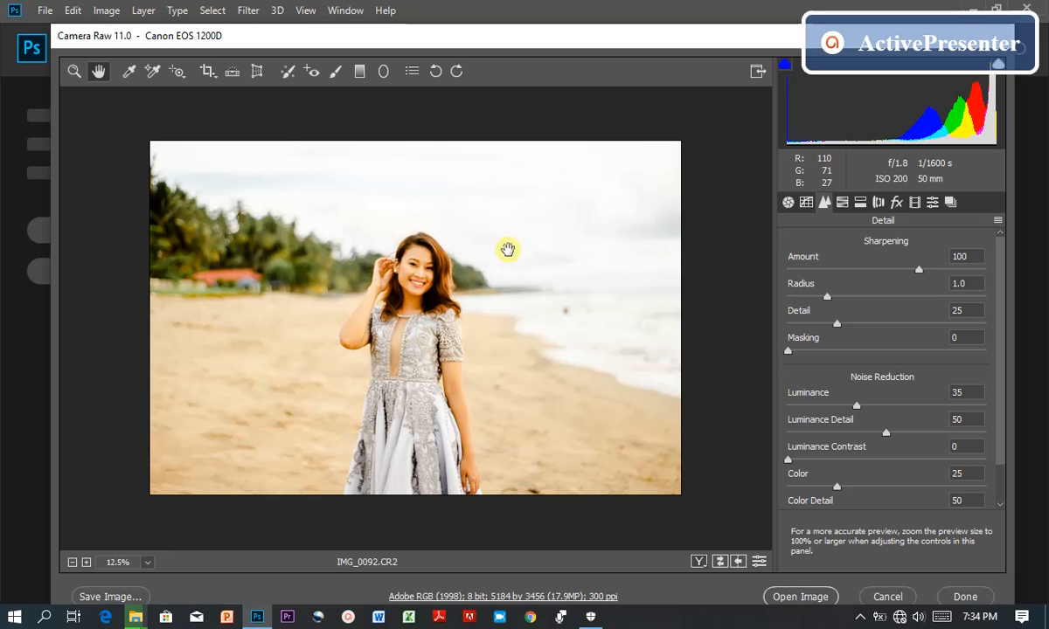
Return to the basic adjustments and set the photo's Saturation to +5.
click(787, 202)
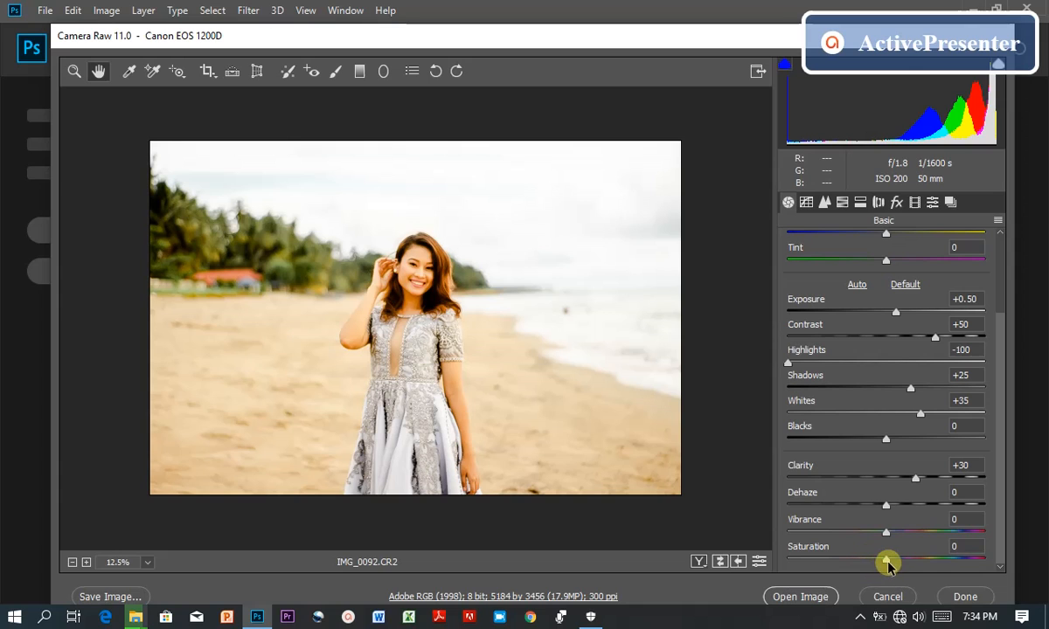
mouse_move(900, 562)
mouse_down()
mouse_move(926, 564)
mouse_move(896, 563)
mouse_up()
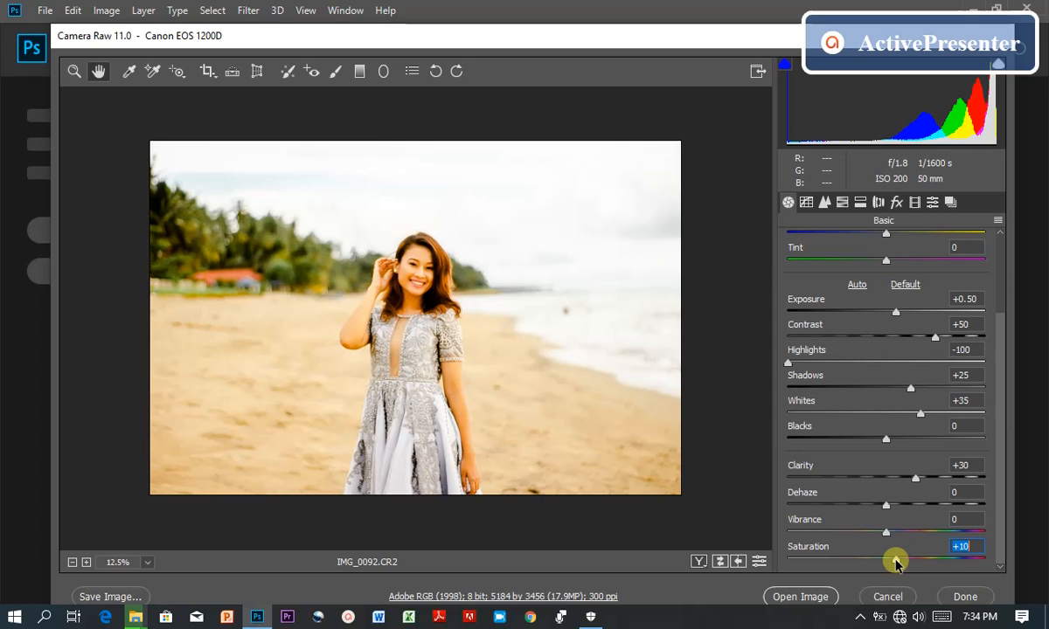
click(975, 547)
key(BackSpace)
key(BackSpace)
text(5)
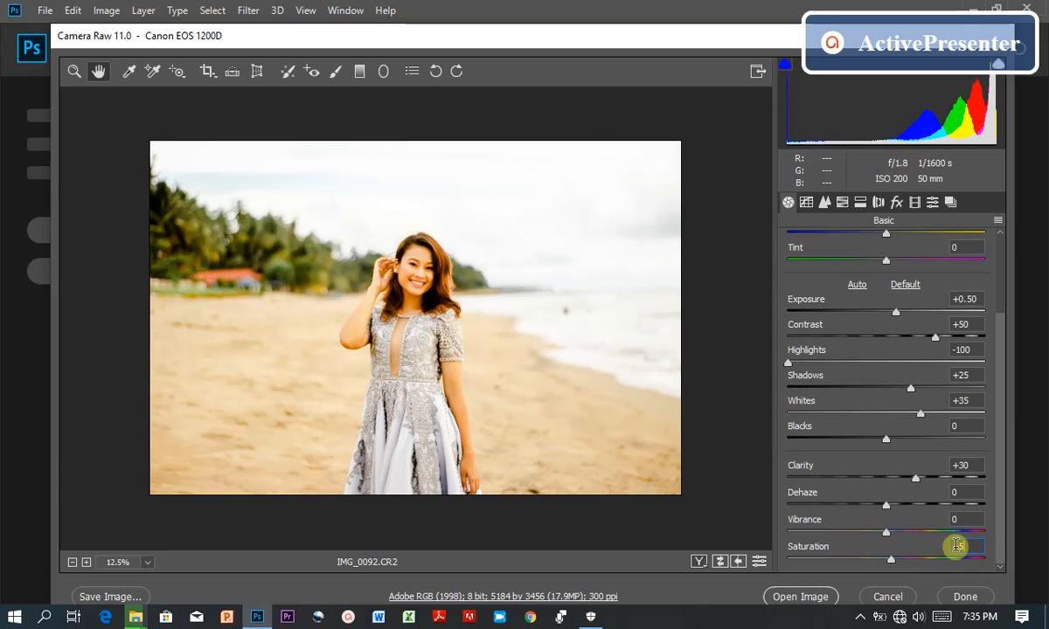
Set the photo's Vibrance to +15 in the basic adjustments.
mouse_move(887, 535)
mouse_down()
mouse_move(863, 535)
mouse_move(906, 534)
mouse_up()
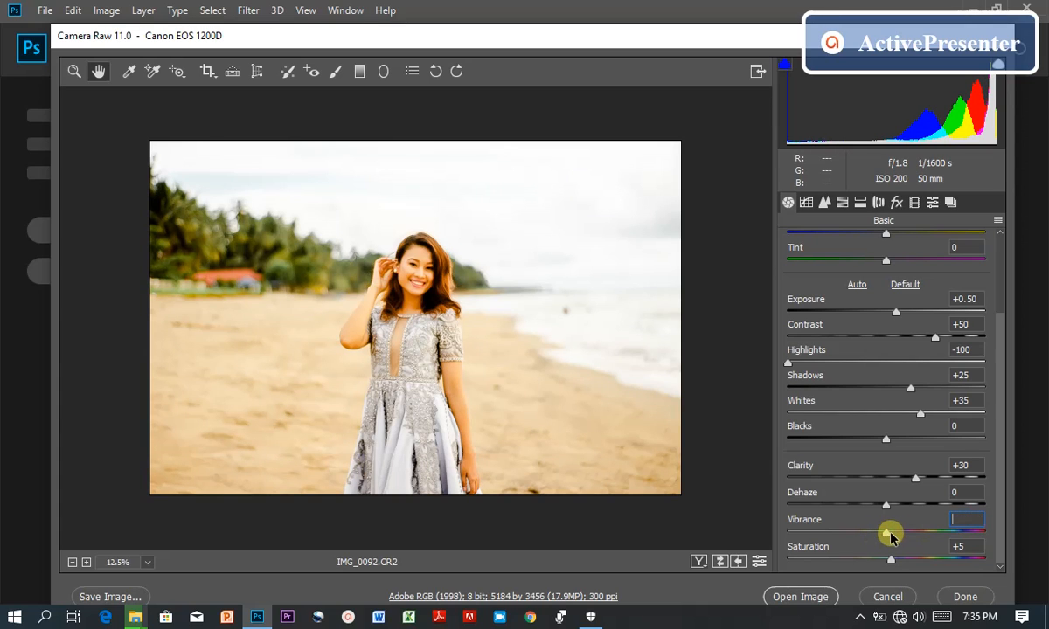
drag(889, 536, 895, 537)
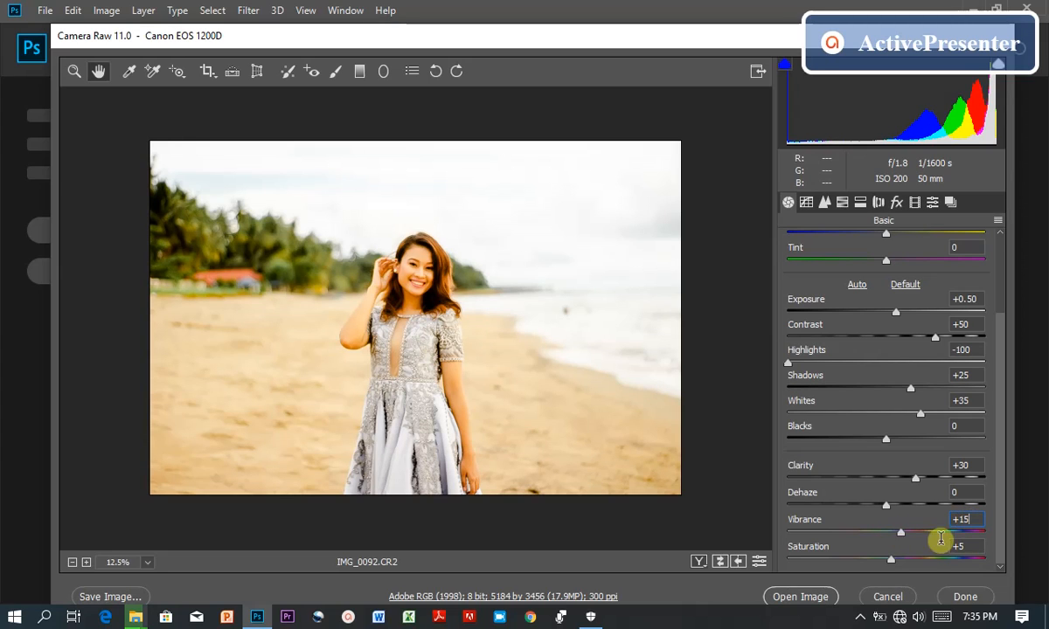
drag(937, 541, 911, 535)
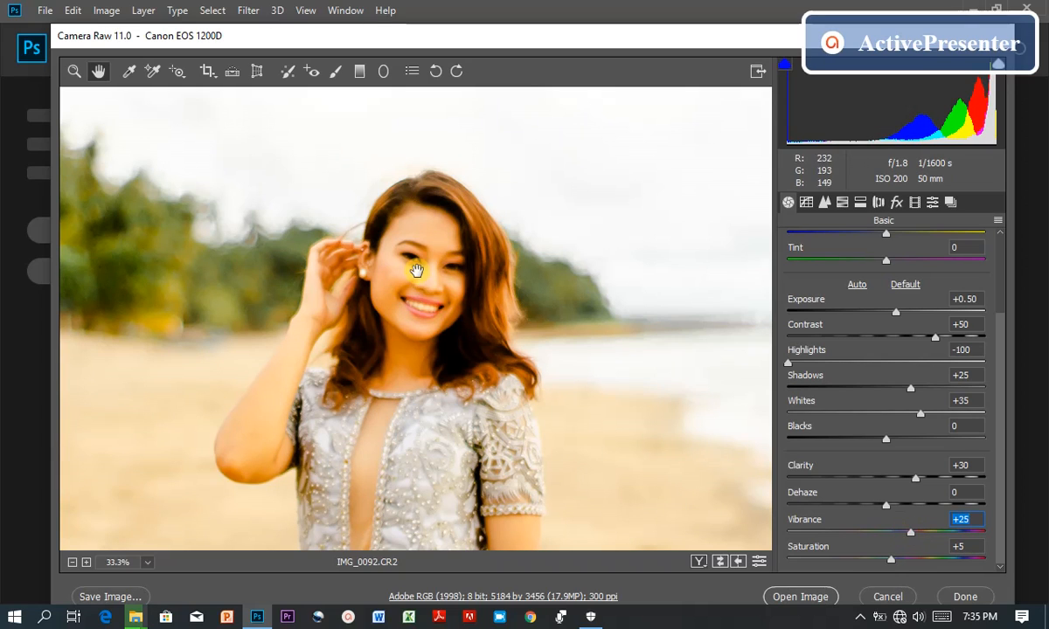
click(977, 520)
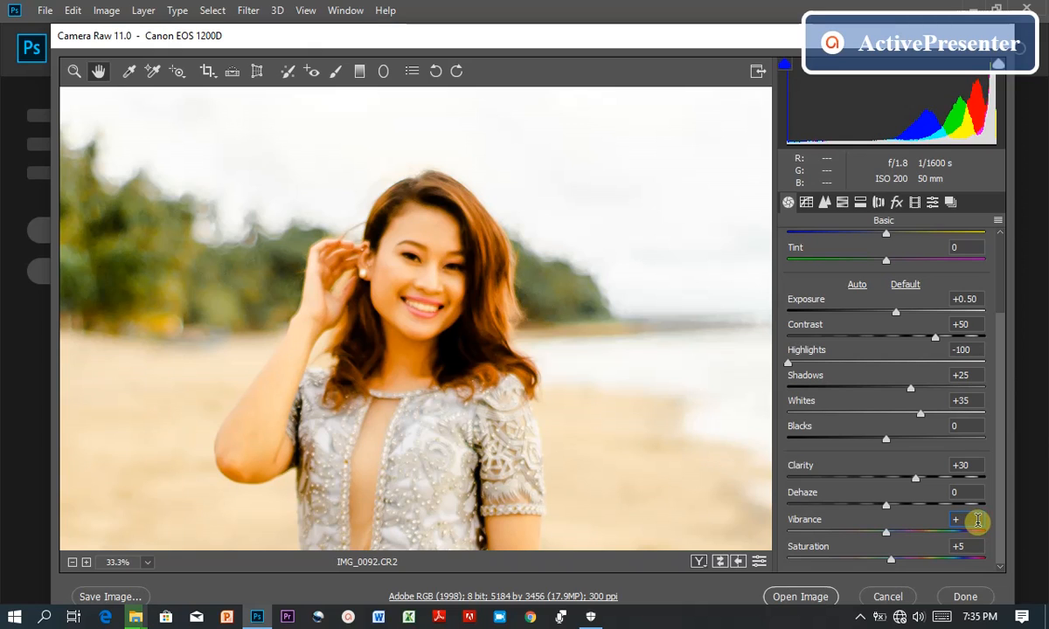
text(15)
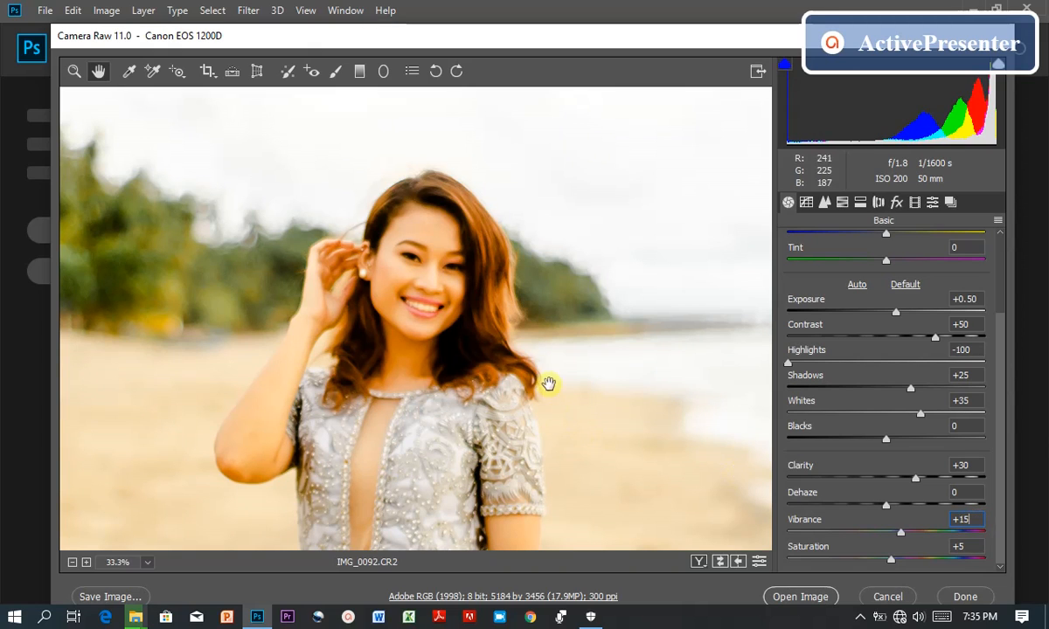
Examine the woman's face at 50% magnification and the whole photo at 12% to check the colour adjustments.
right_click(413, 280)
click(494, 169)
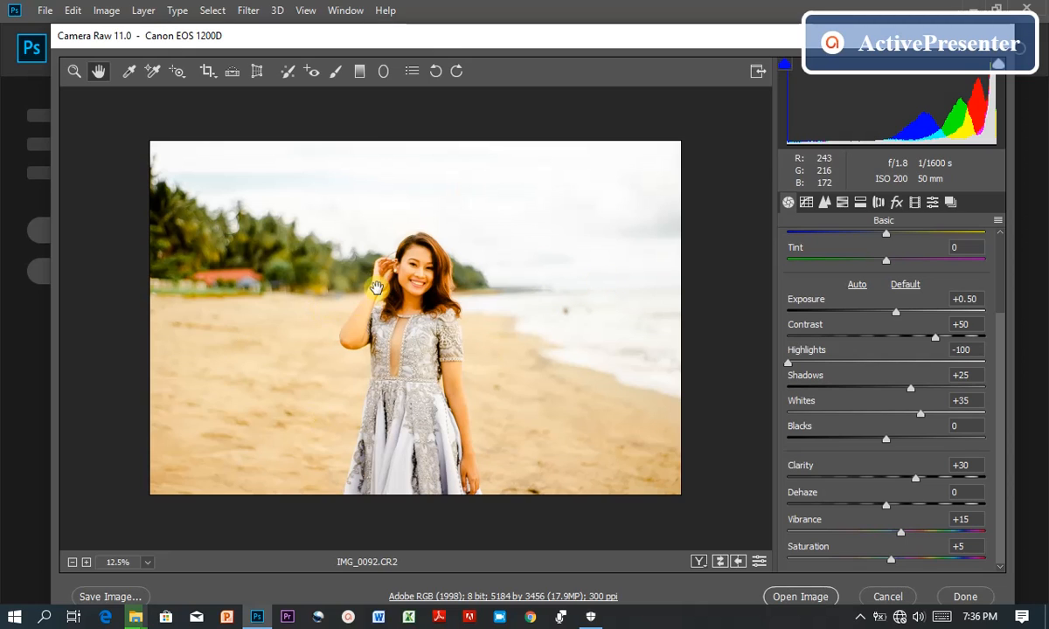
right_click(413, 281)
click(476, 229)
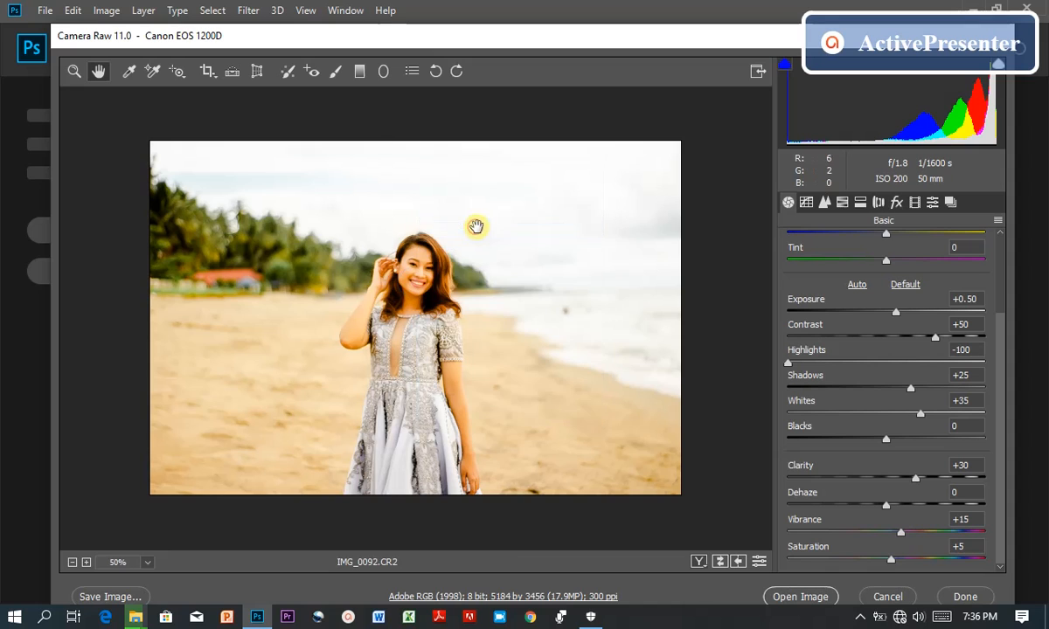
drag(465, 222, 462, 327)
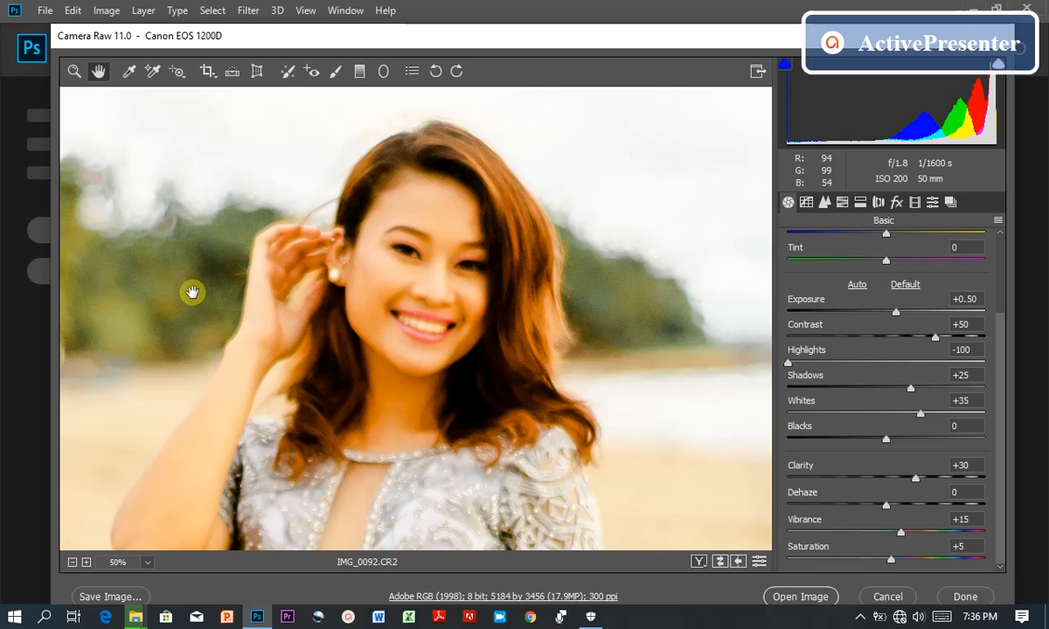
right_click(418, 288)
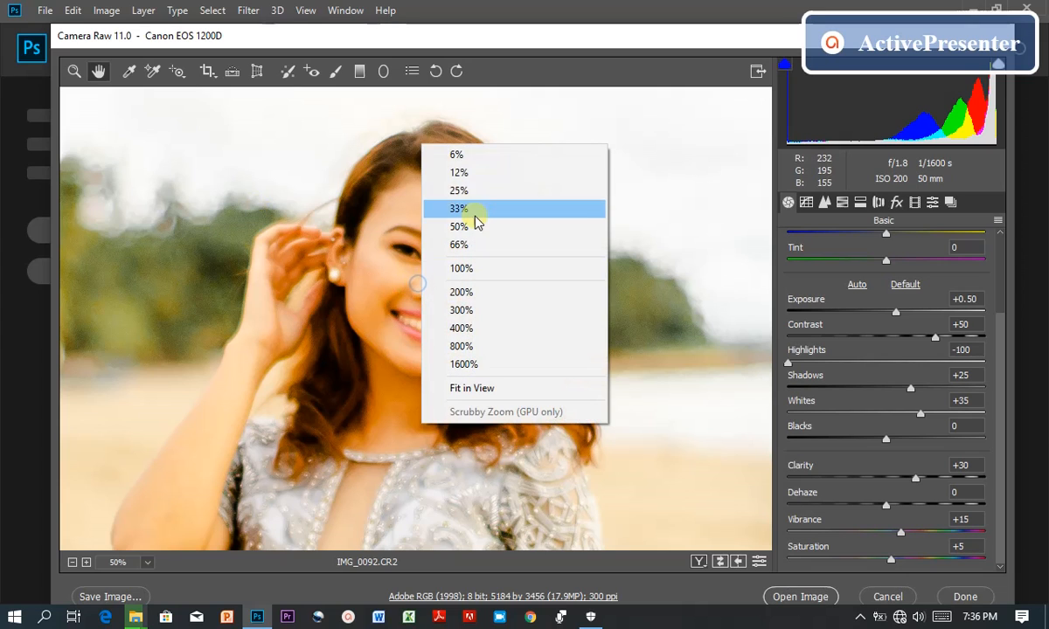
click(480, 171)
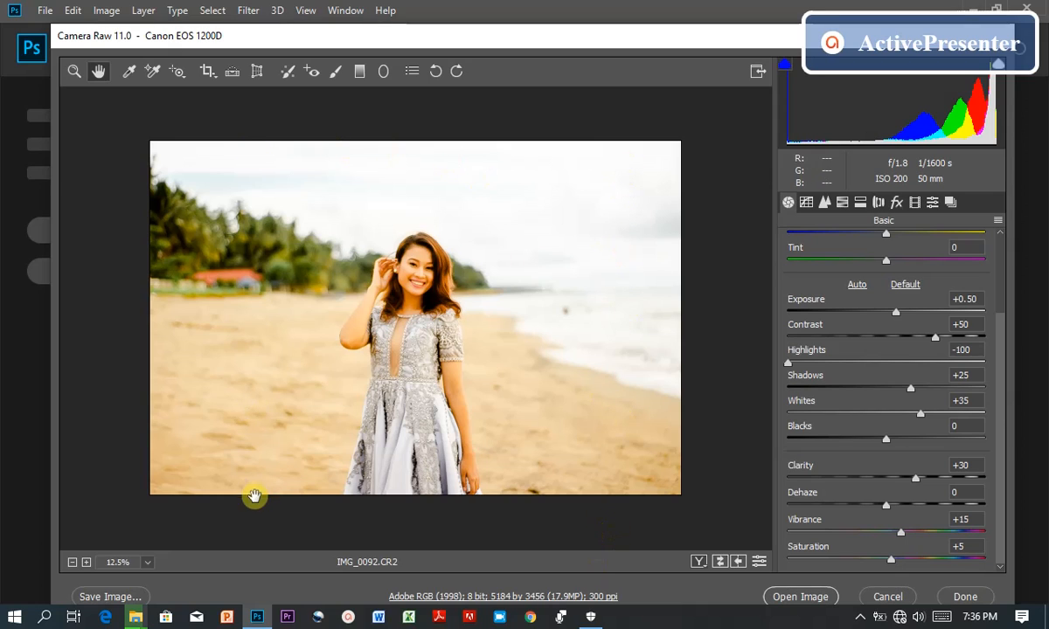
Crop the photo around the woman to about 2992 by 3248 pixels, trimming both sides and a strip of sky.
click(207, 73)
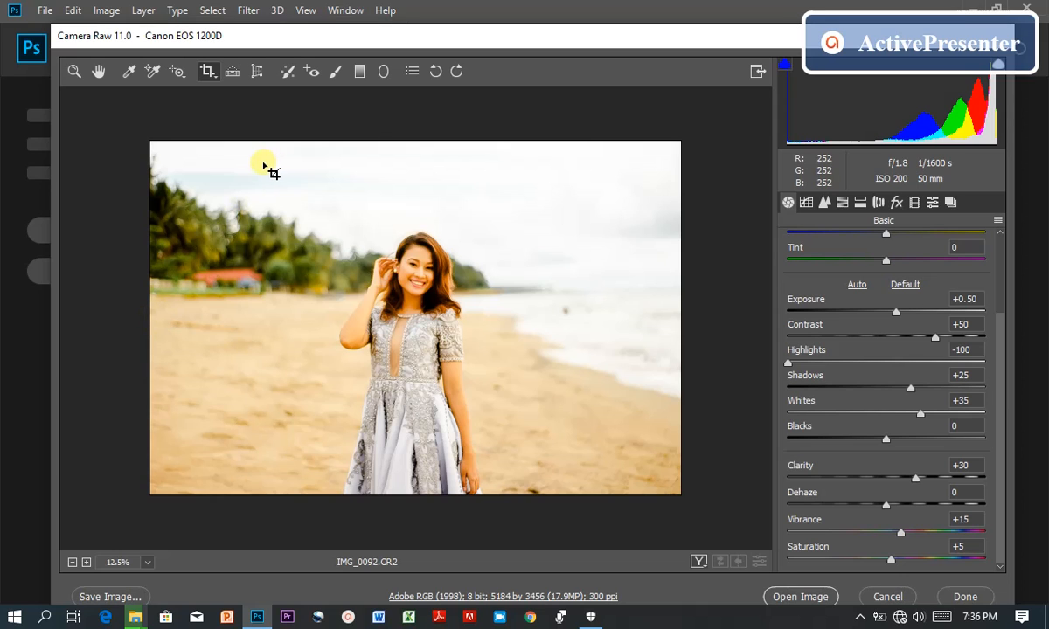
drag(264, 163, 570, 496)
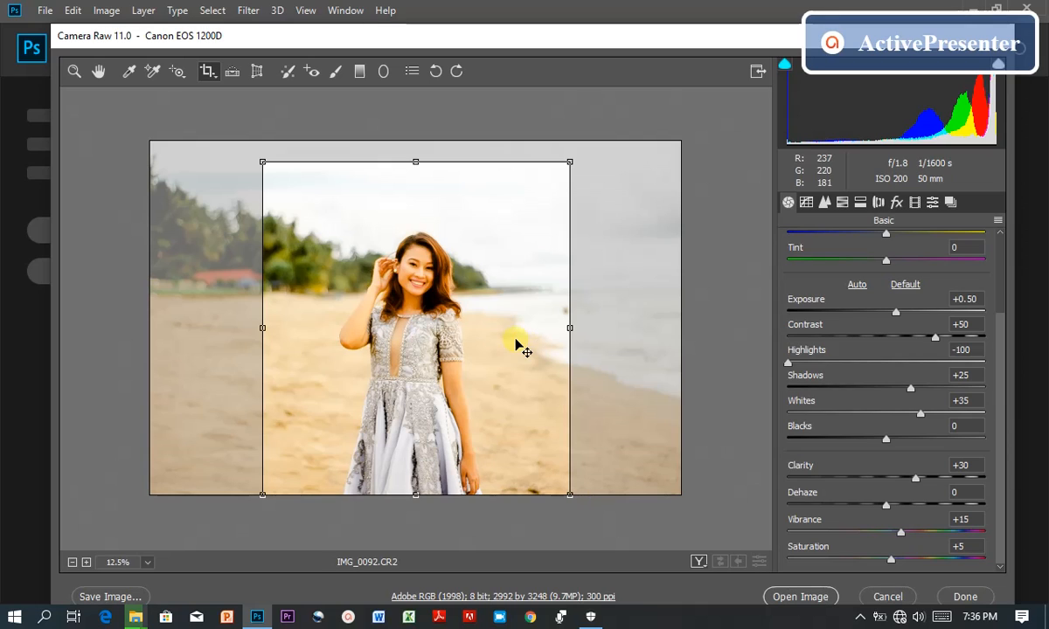
click(98, 71)
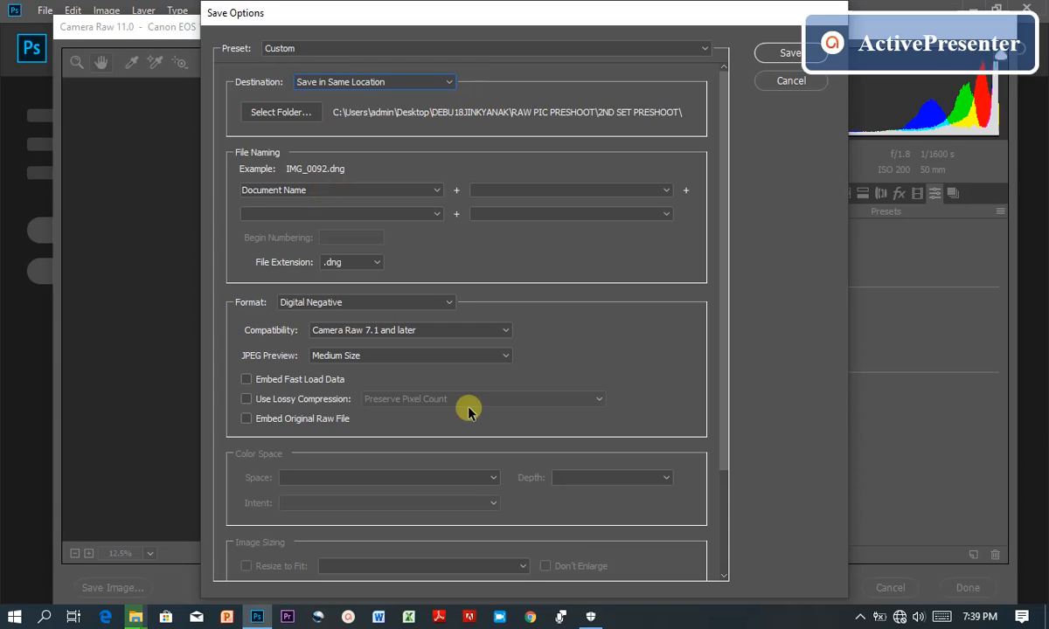
Set the save format to JPEG with Maximum (10-12) quality in the save options.
click(448, 302)
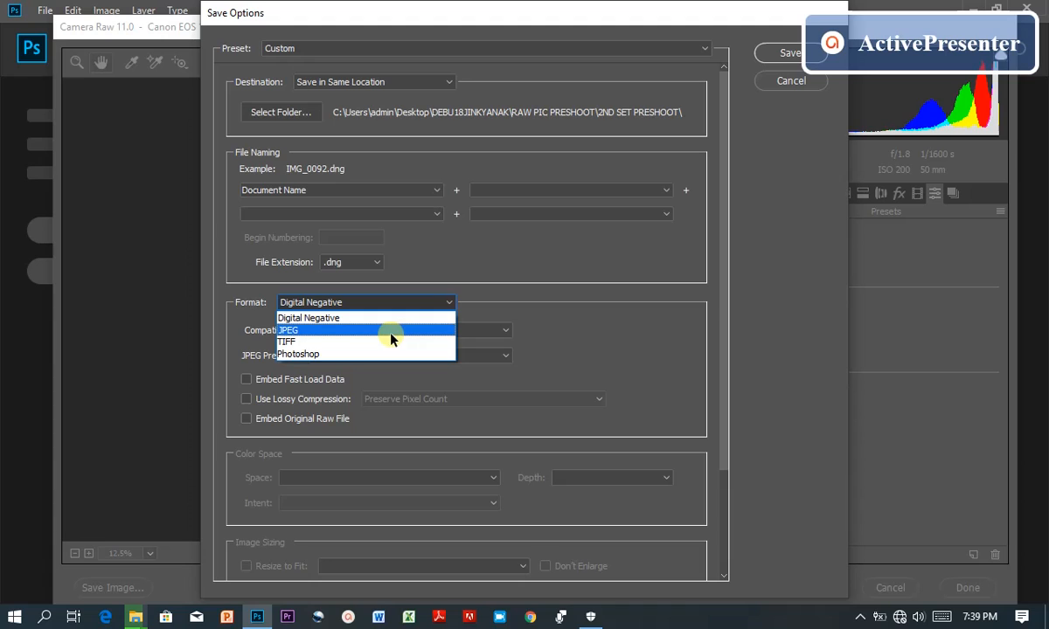
click(339, 354)
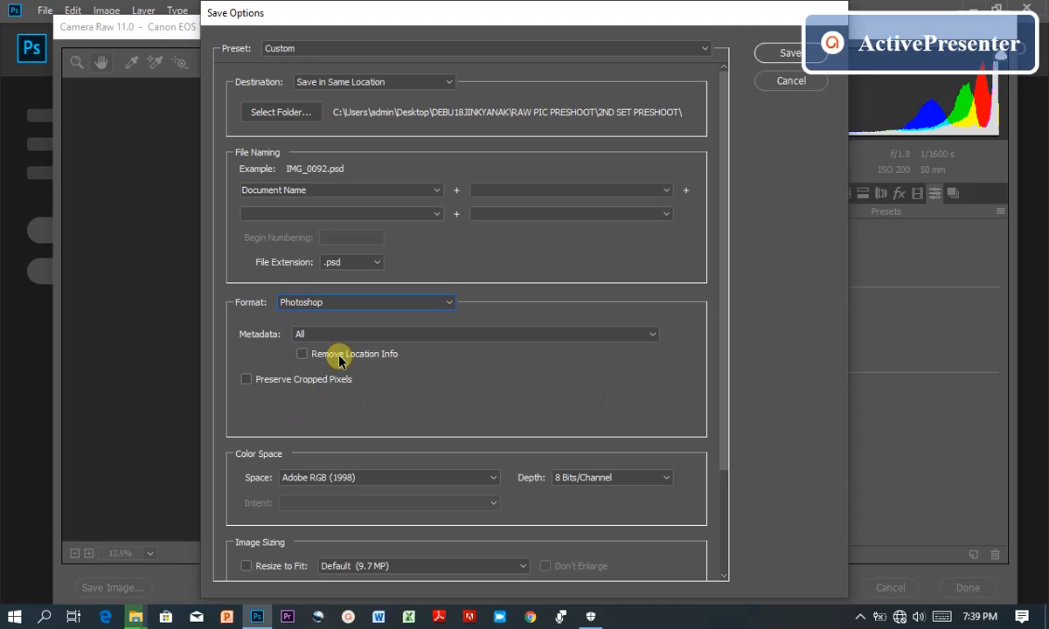
click(441, 301)
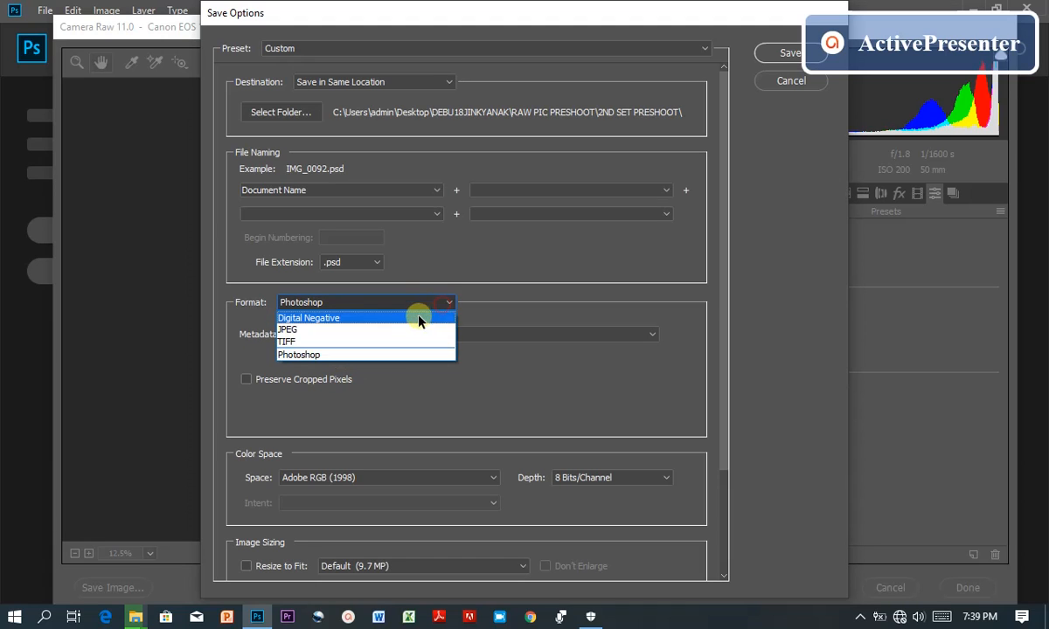
click(405, 332)
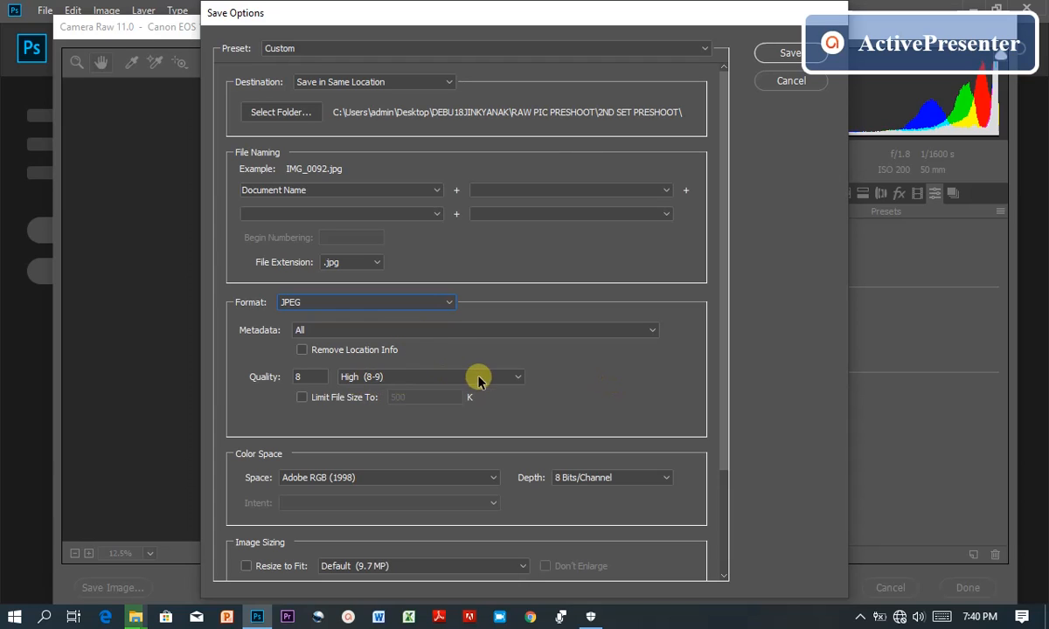
click(519, 376)
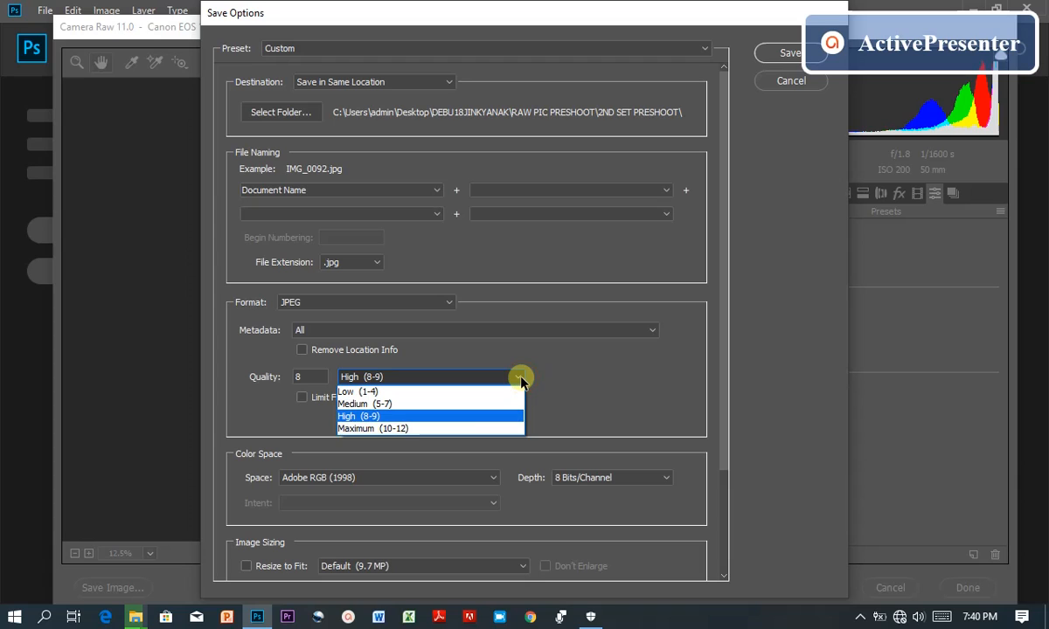
click(440, 429)
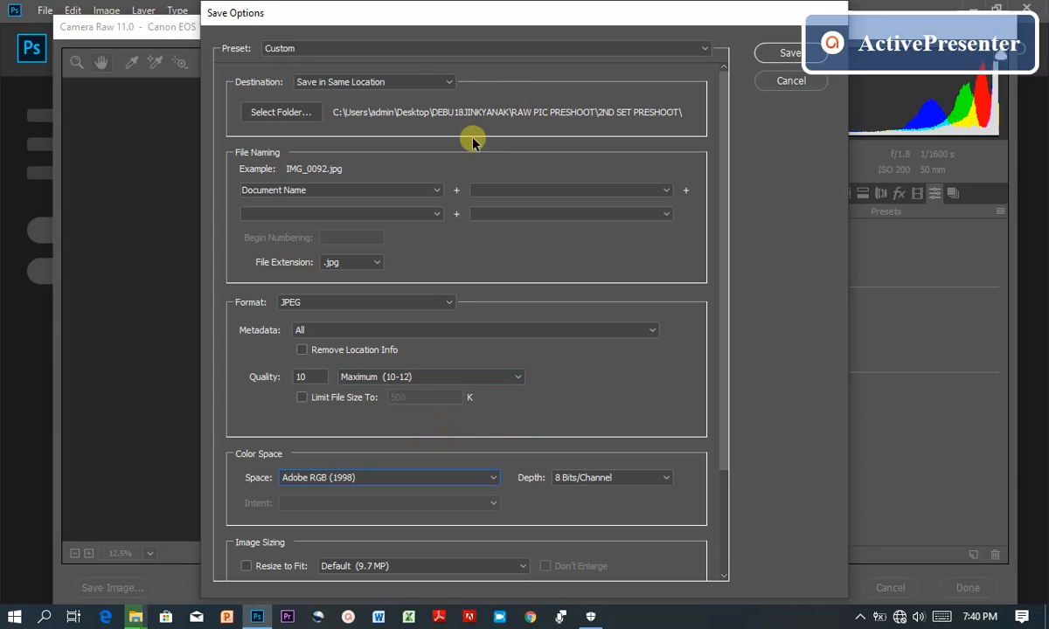
Replace the document name with R18 as the output file name, keeping the .jpg file extension.
click(434, 191)
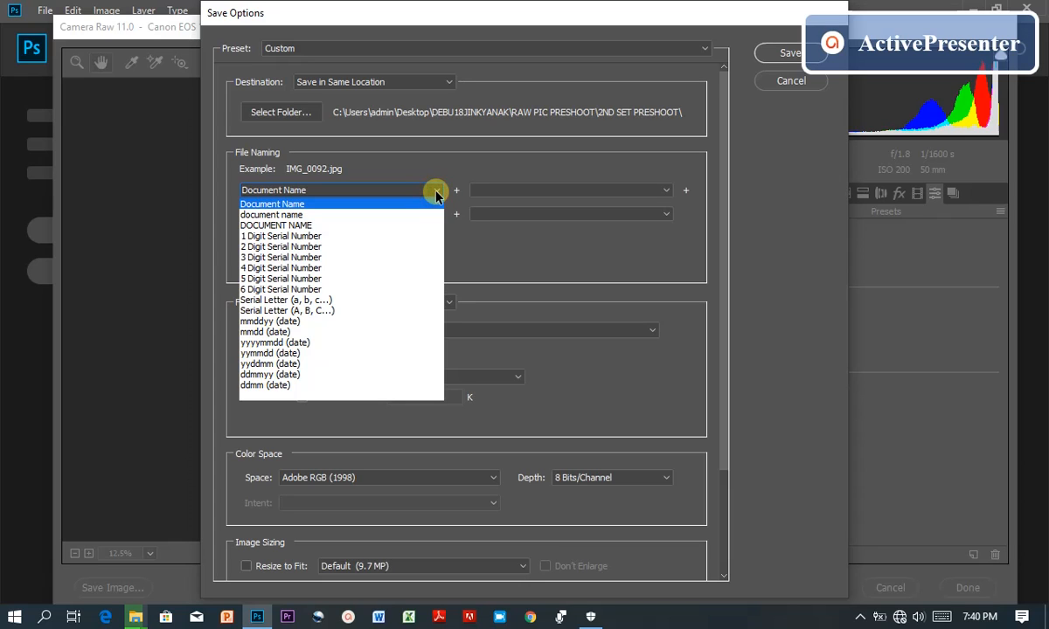
click(436, 191)
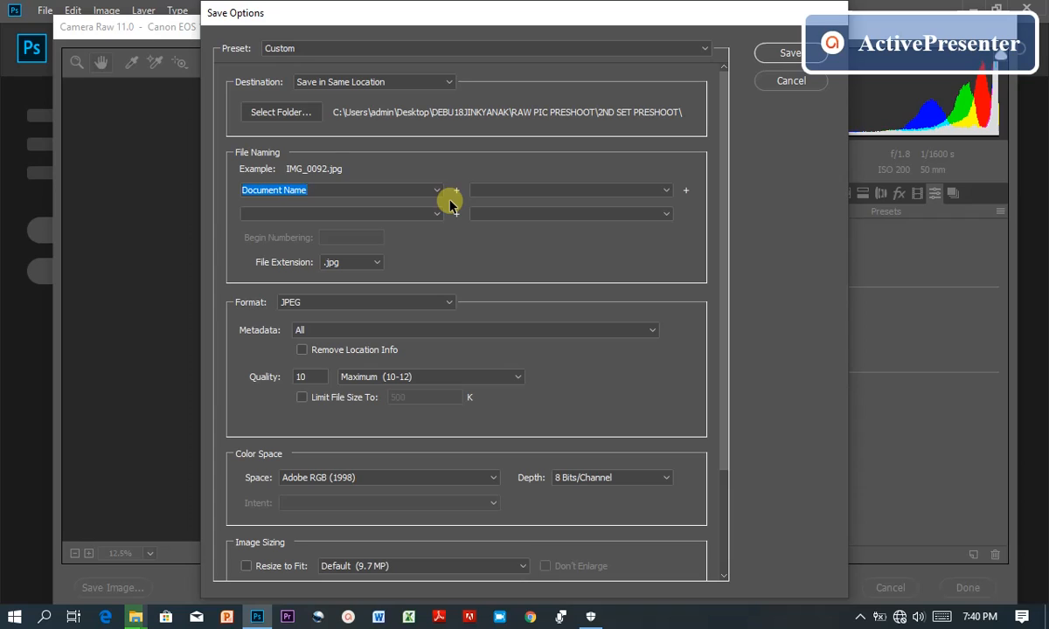
text(E)
key(BackSpace)
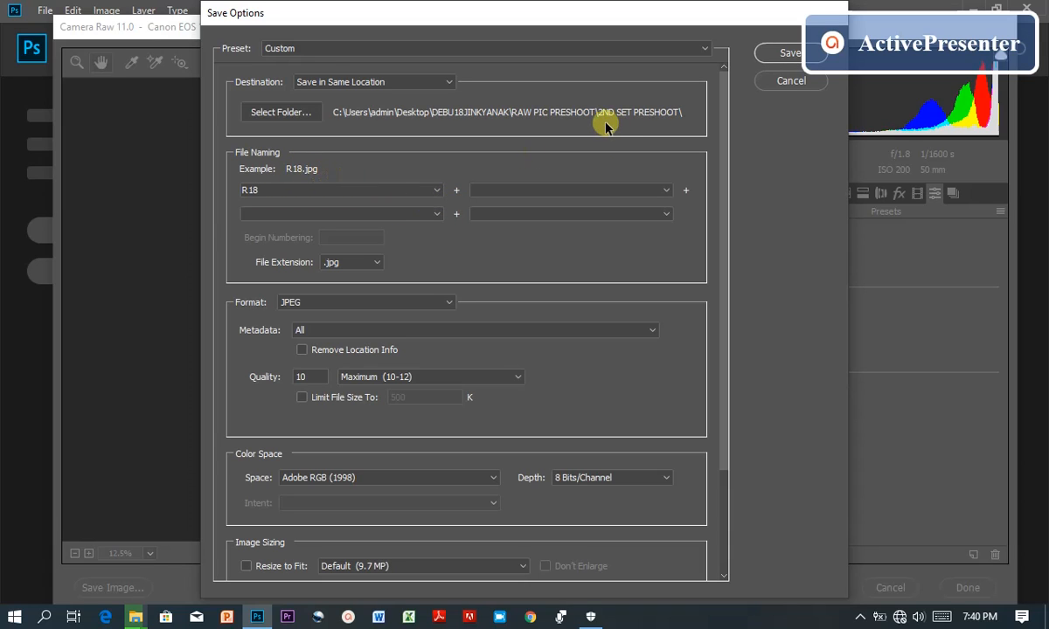
click(380, 263)
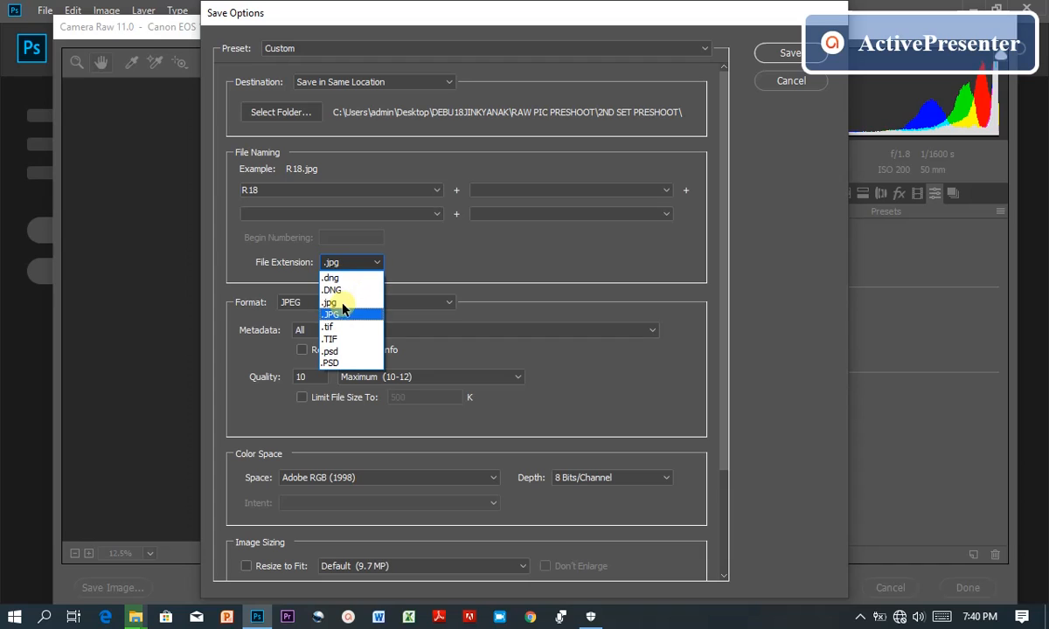
click(438, 268)
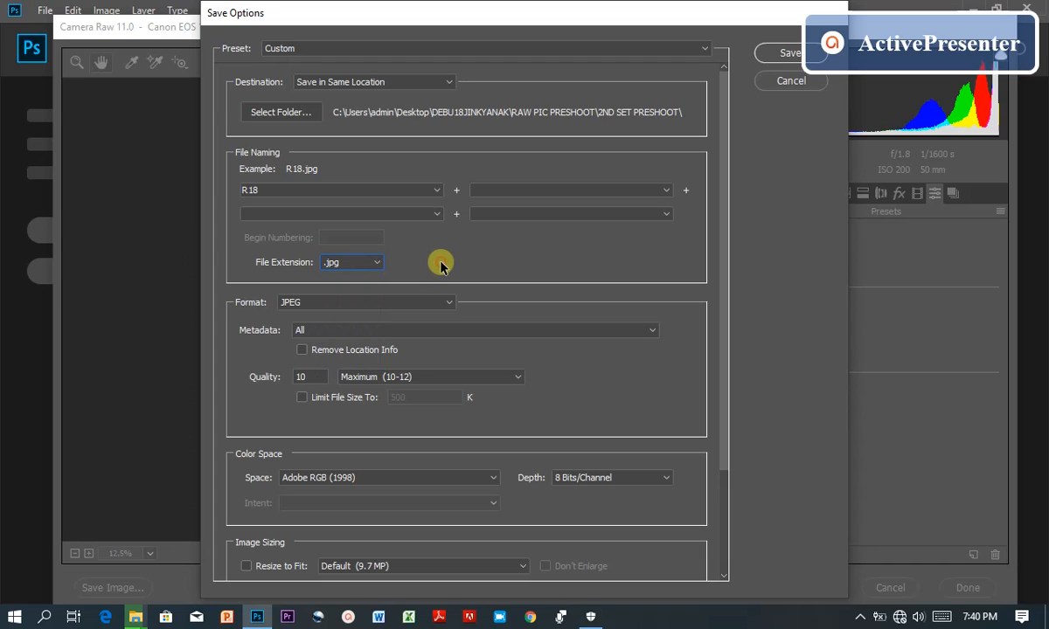
click(450, 304)
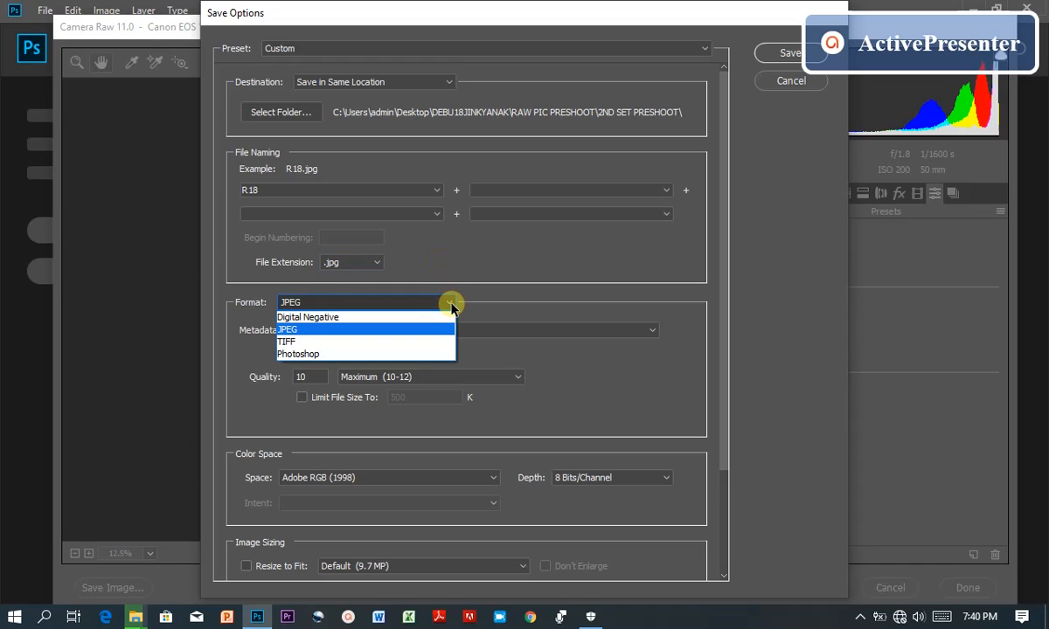
click(499, 266)
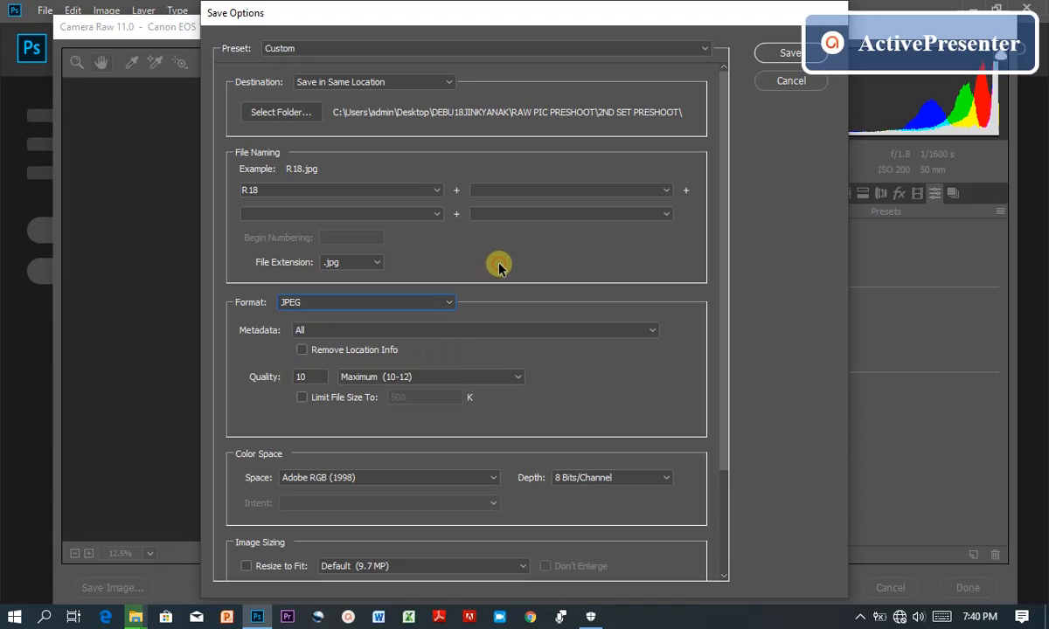
click(450, 302)
click(354, 313)
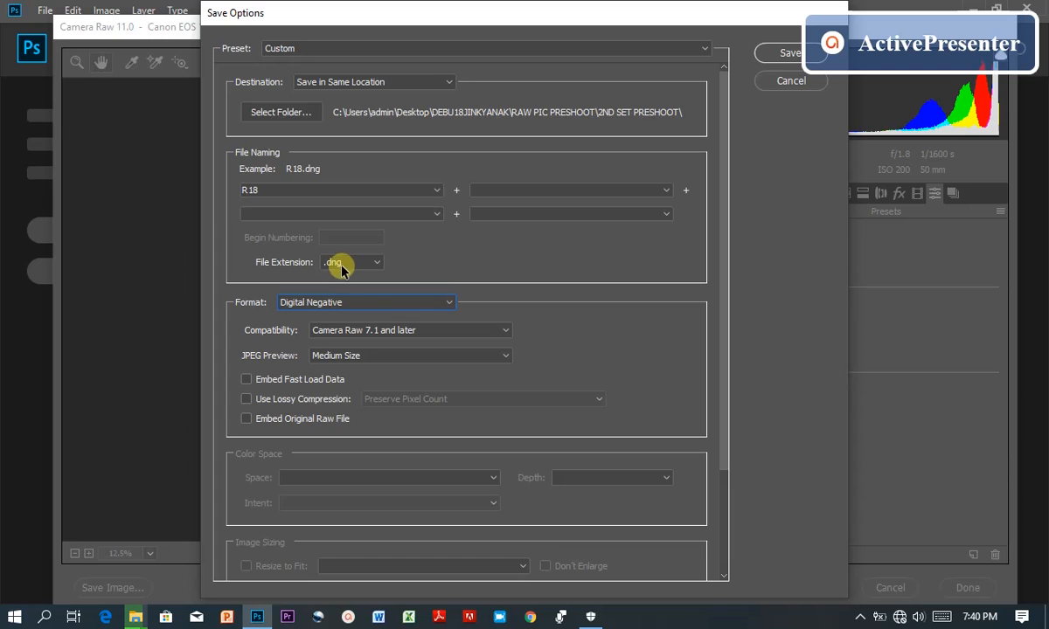
click(448, 303)
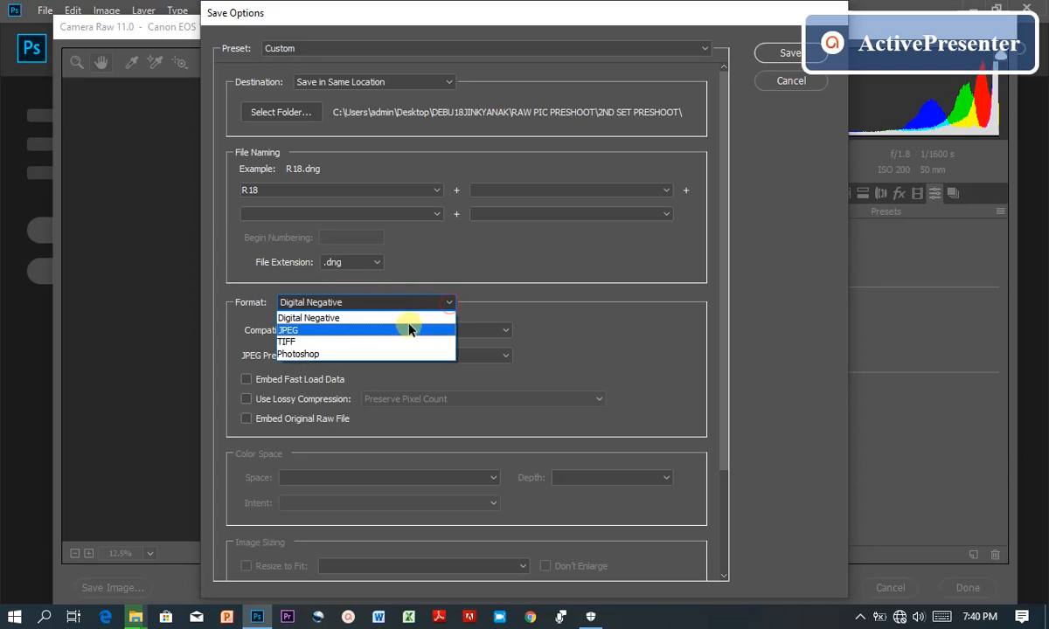
click(409, 330)
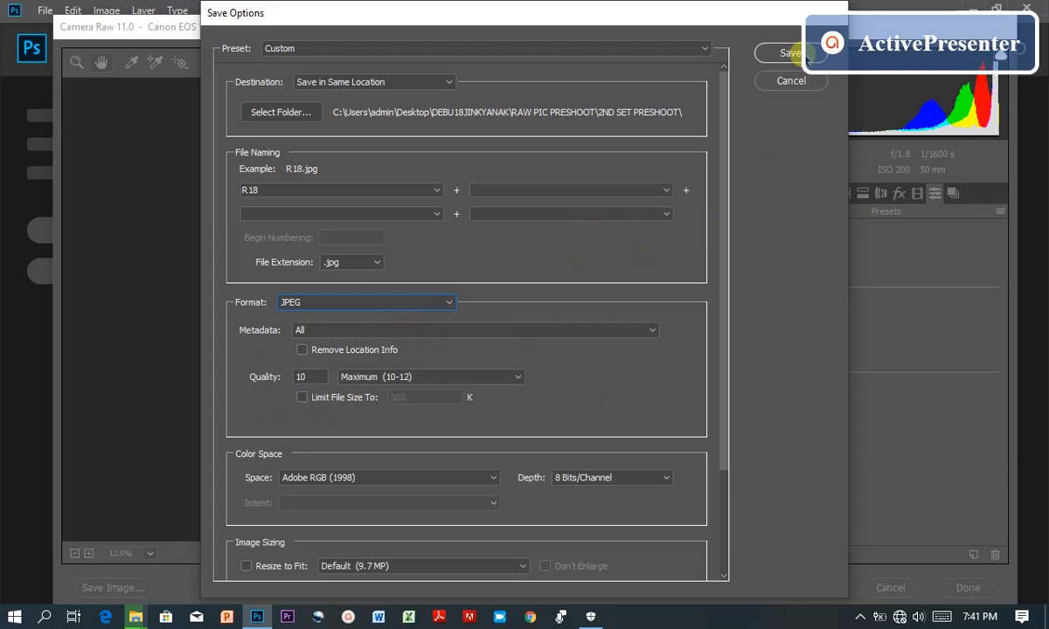
Save the photo as R18.jpg in the raw file's folder and finish the Camera Raw session, keeping the edits.
click(791, 54)
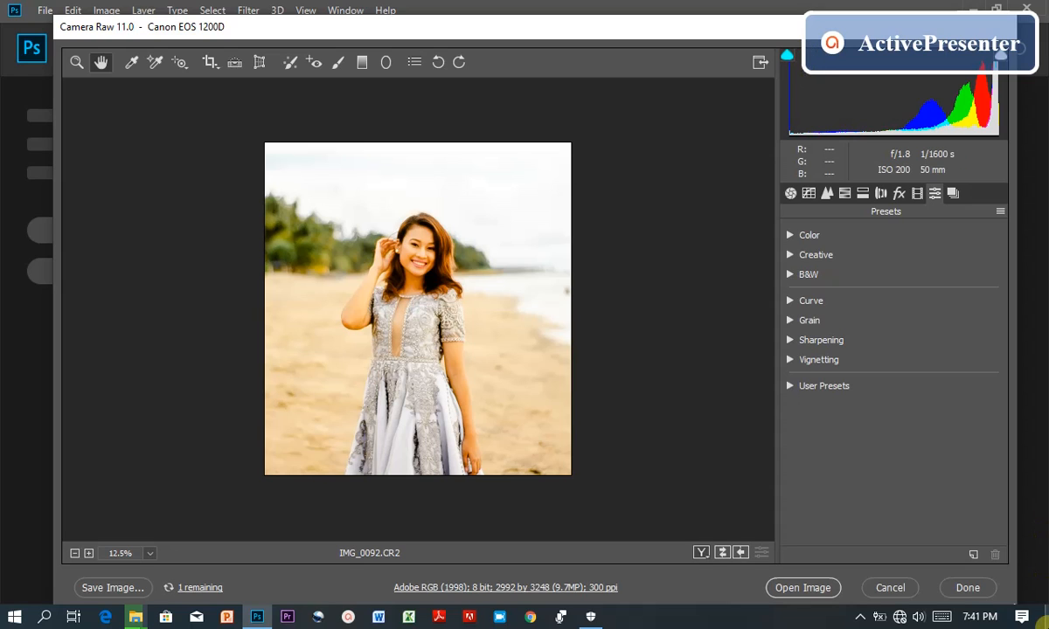
click(974, 590)
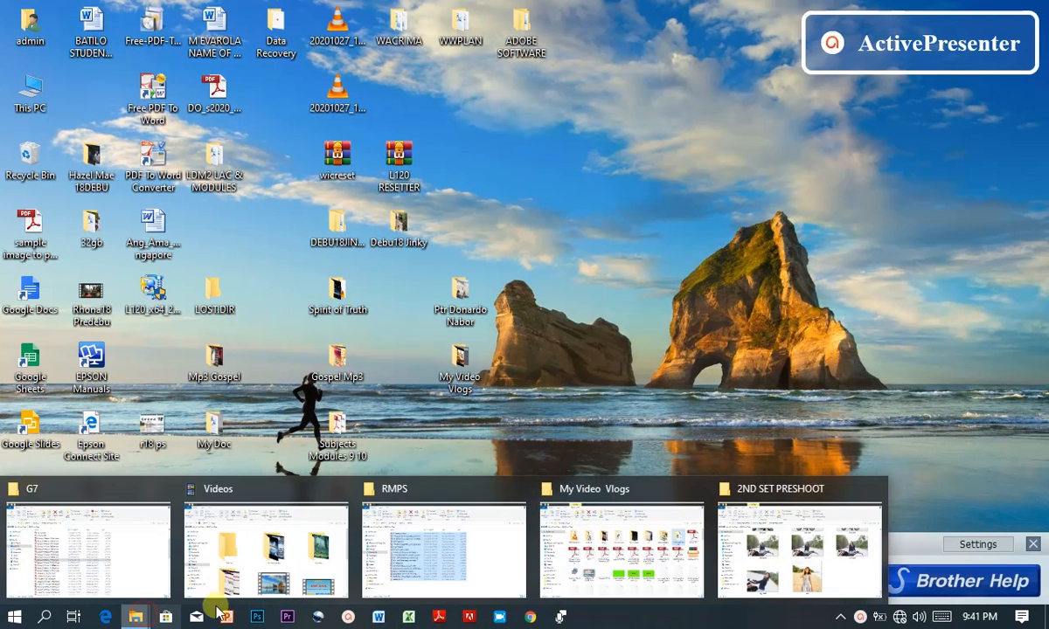
Switch to File Explorer and open the saved R18 photo from the 2ND SET PRESHOOT folder.
click(813, 572)
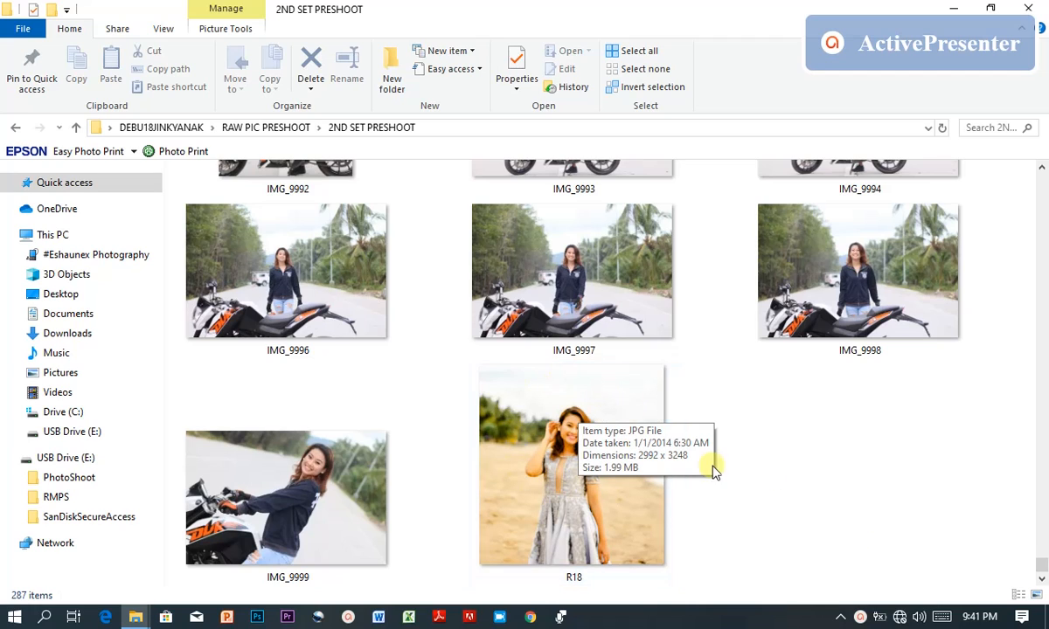
click(600, 472)
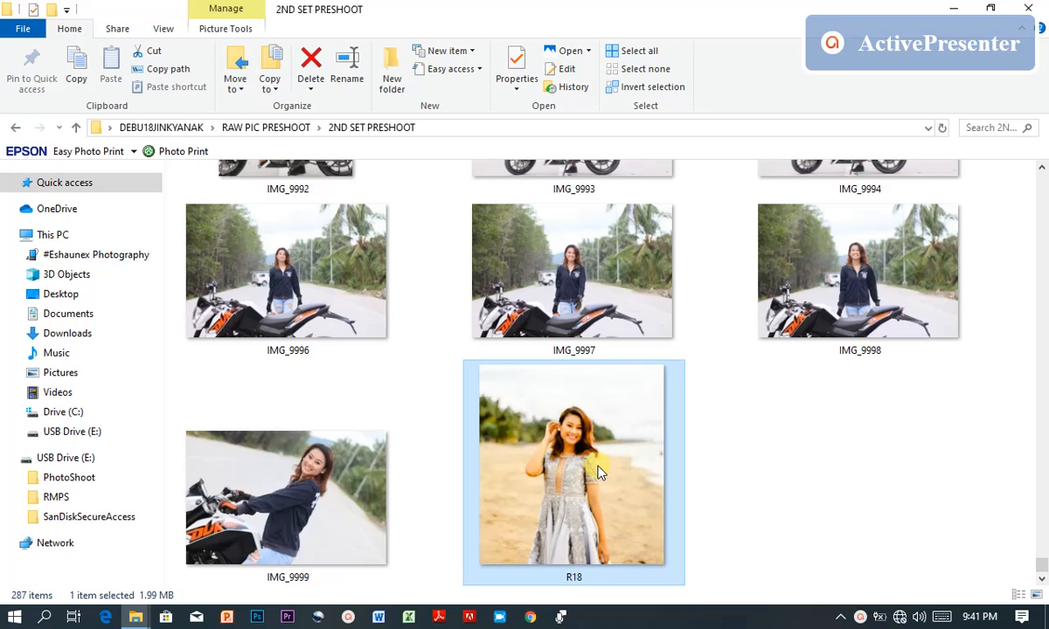
double_click(600, 472)
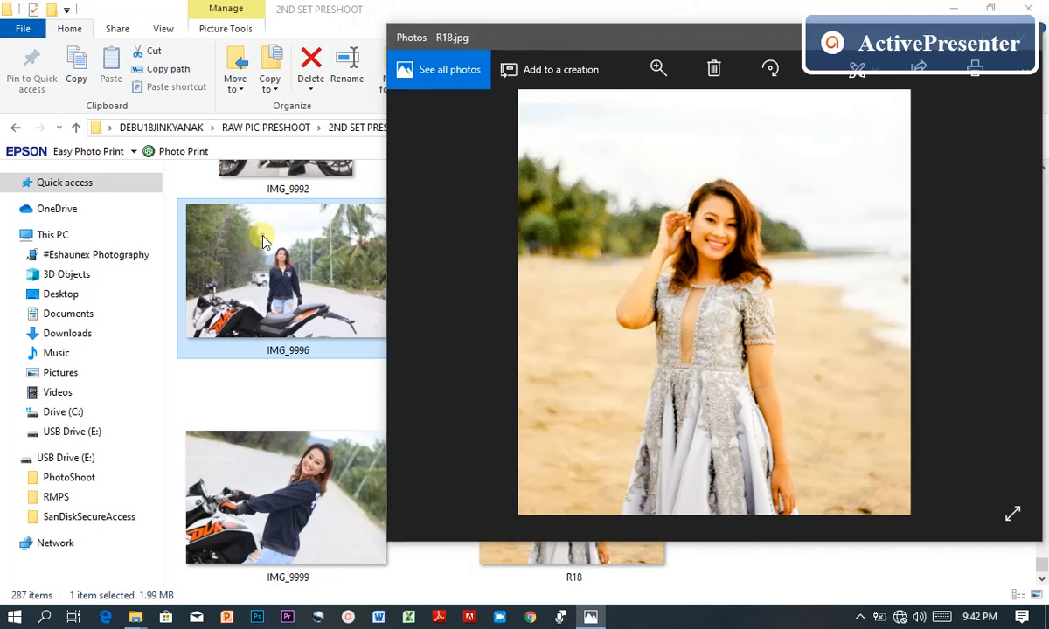
Find the original IMG_0092 raw photo in the same folder and open it in a separate, non-maximized Photos window.
click(262, 240)
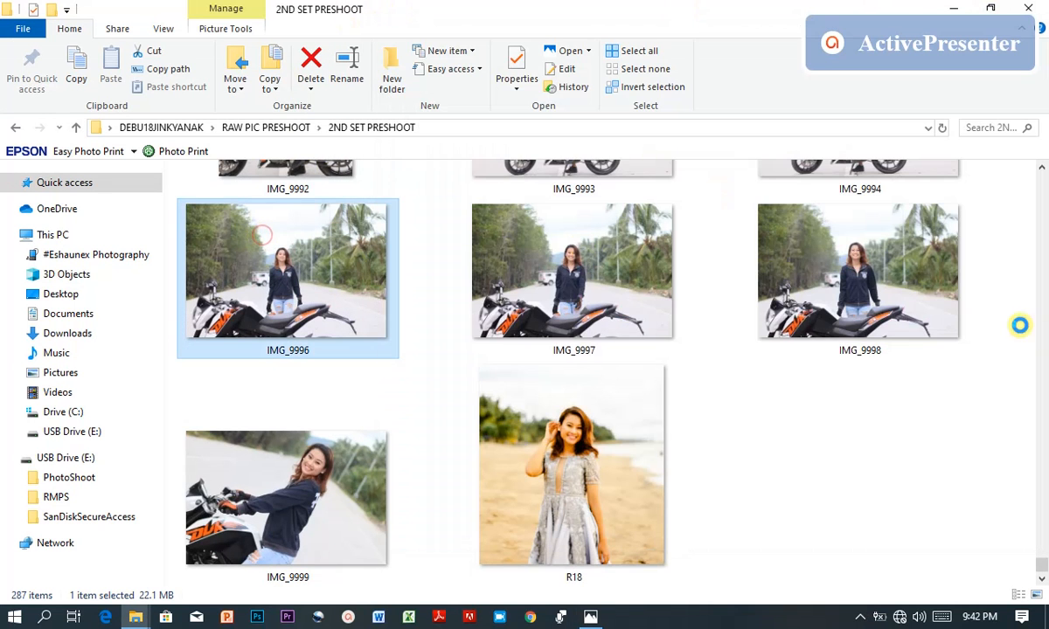
drag(1042, 568, 1043, 284)
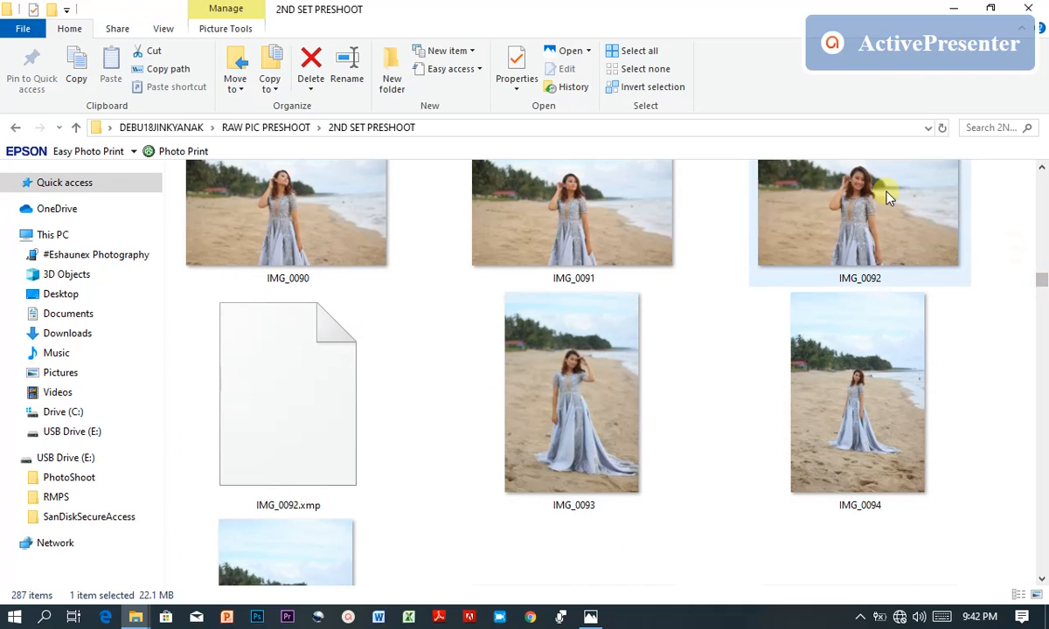
click(883, 214)
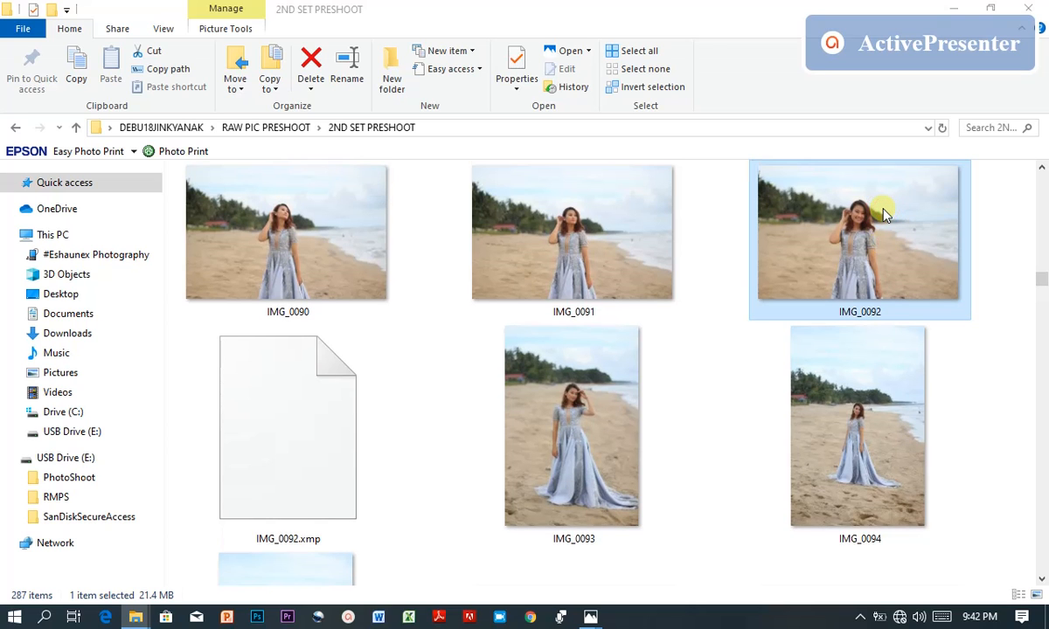
double_click(883, 214)
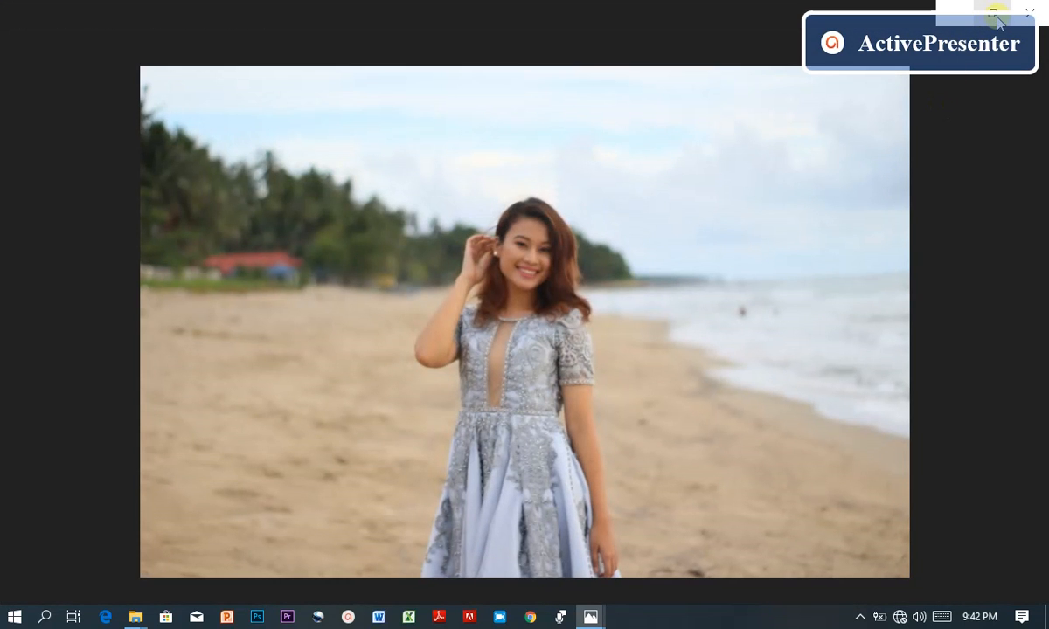
click(992, 18)
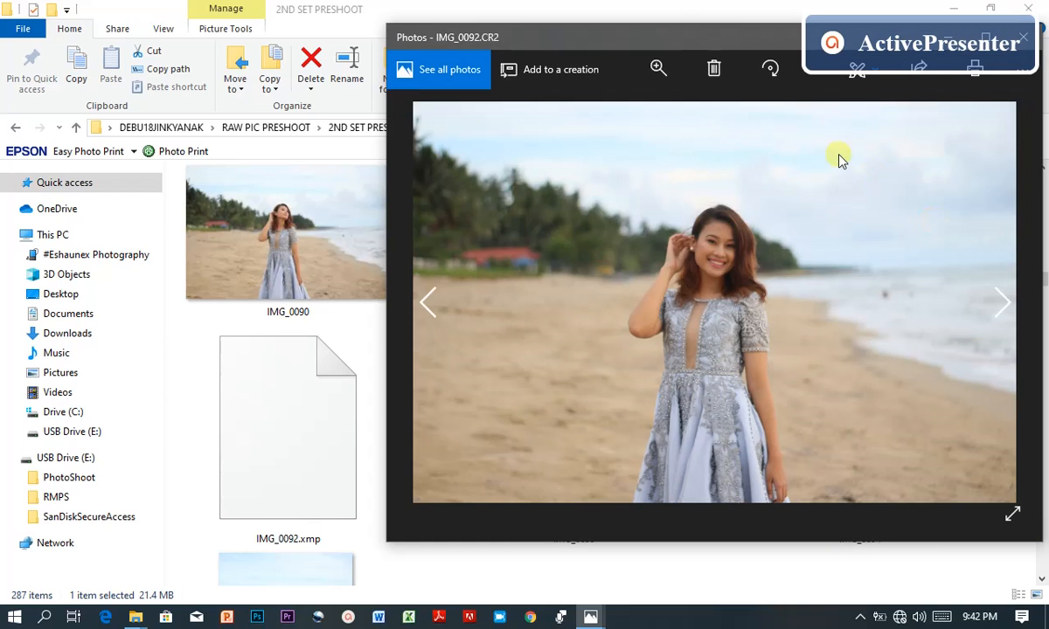
Arrange the IMG_0092.CR2 and R18.jpg windows side by side, narrowing the R18.jpg window, to compare the raw and processed photos.
drag(885, 40, 476, 40)
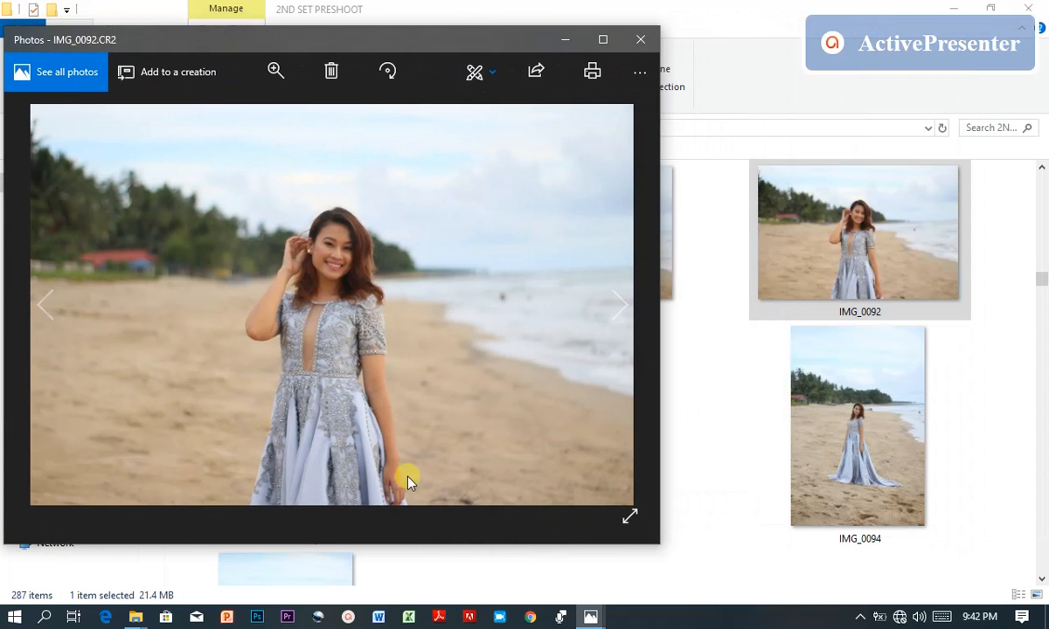
mouse_move(597, 618)
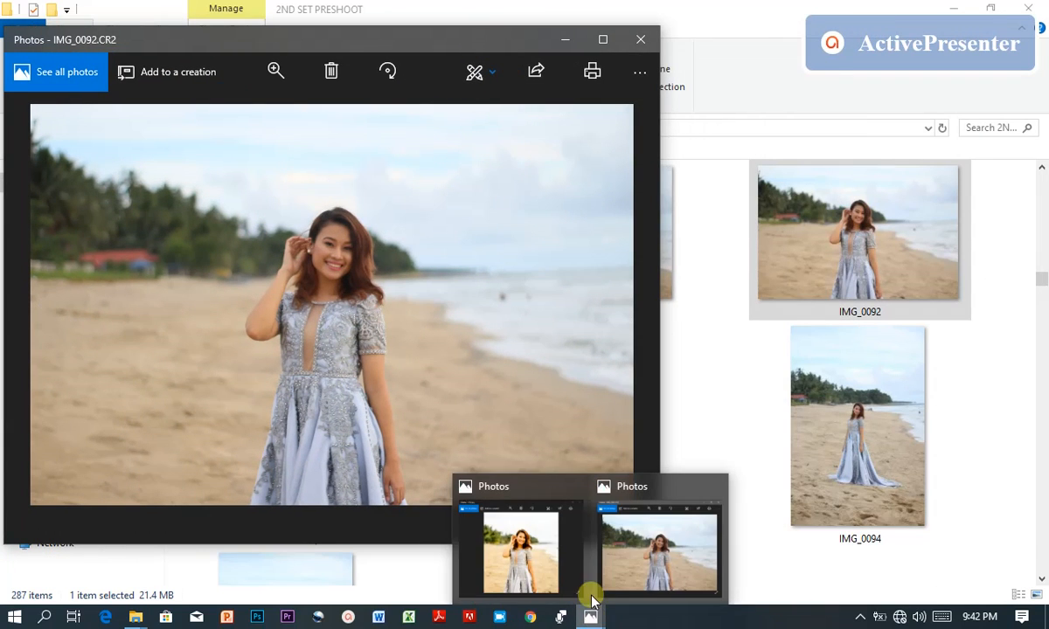
click(520, 520)
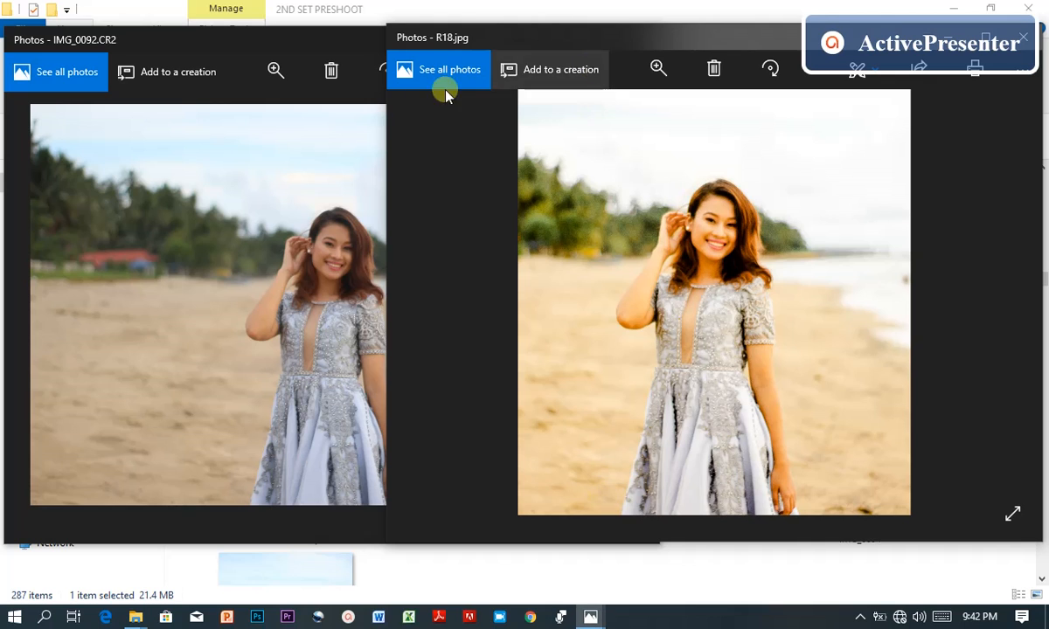
drag(387, 130, 689, 167)
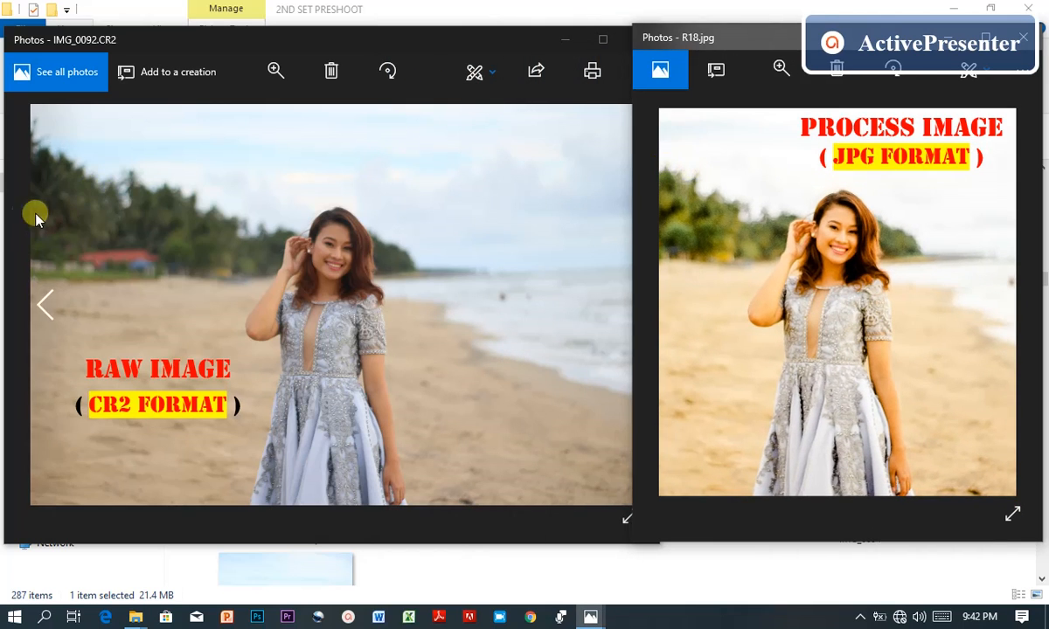